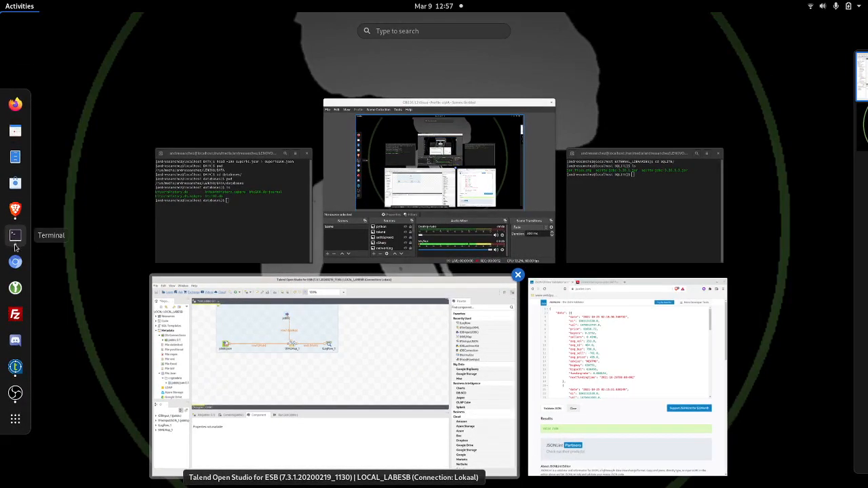
# Switch to the Brave browser, open a new tab, maximize the window and load anfesoft.com.
pyautogui.click(14, 215)
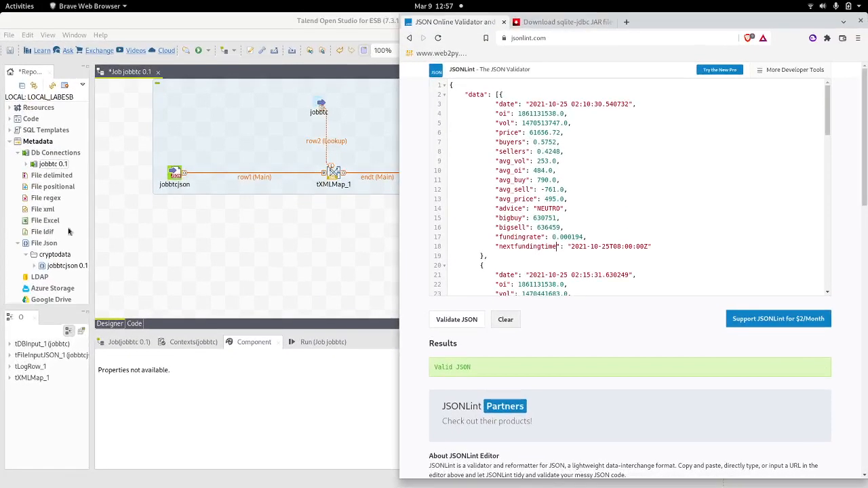
pyautogui.click(626, 22)
pyautogui.moveTo(760, 19); pyautogui.dragTo(482, 28)
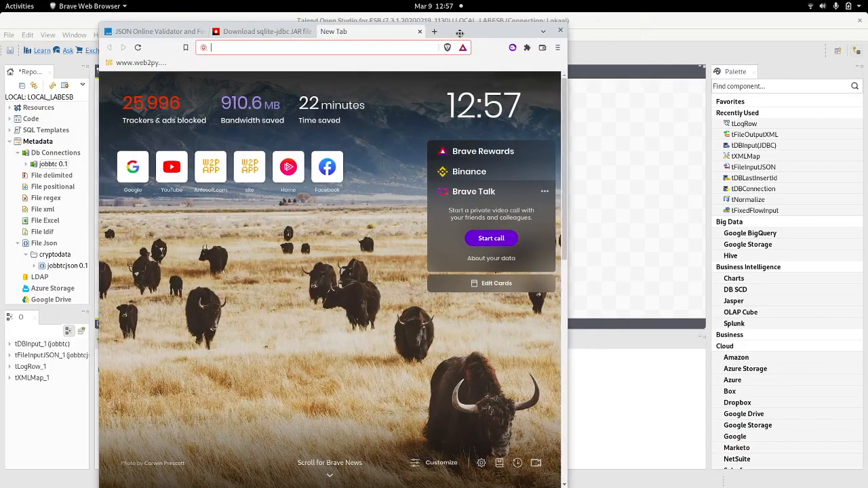
pyautogui.doubleClick(482, 28)
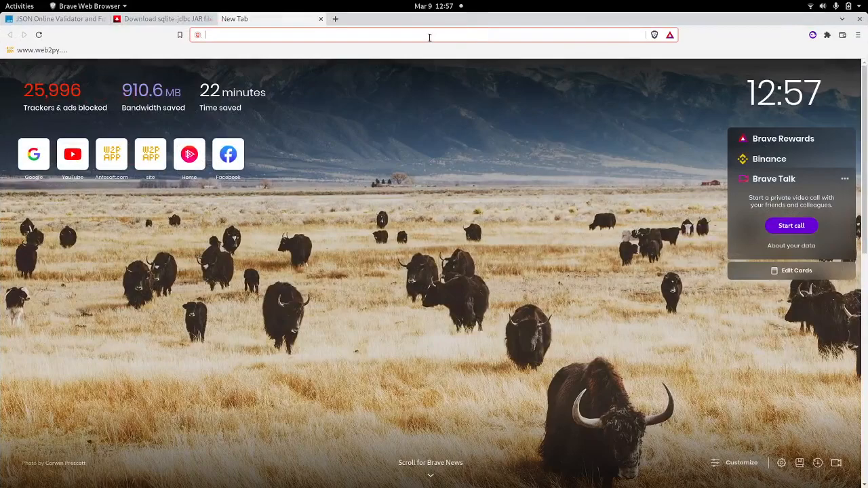
pyautogui.write('anf')
pyautogui.press('Return')
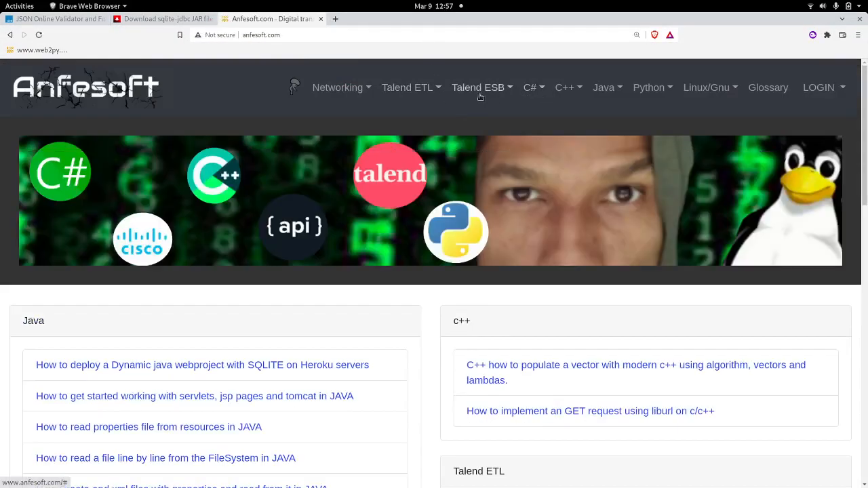
# View the Talend ETL tutorial about loading a large JSON file into an SQLite database, and return to Talend Open Studio.
pyautogui.click(438, 90)
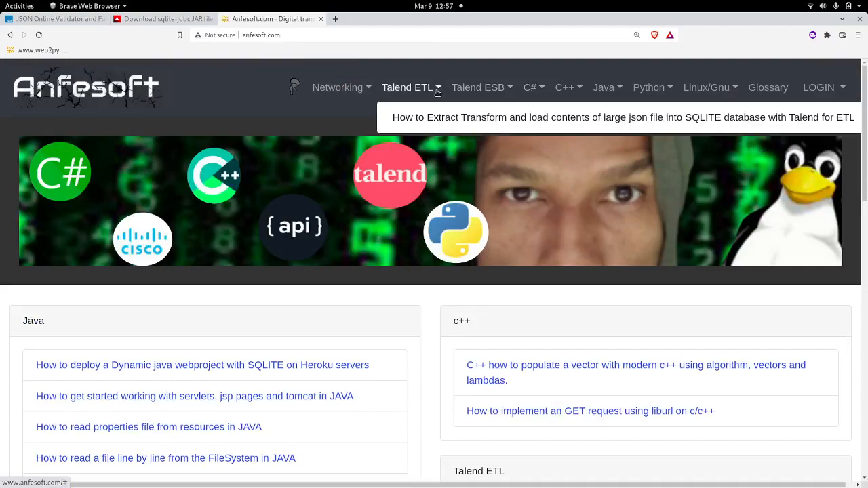
pyautogui.click(400, 117)
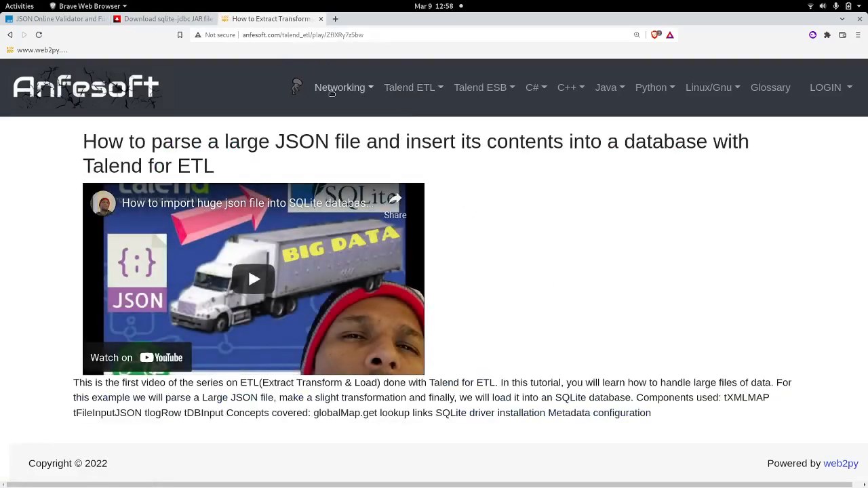
pyautogui.hotkey('alt', 'Tab')
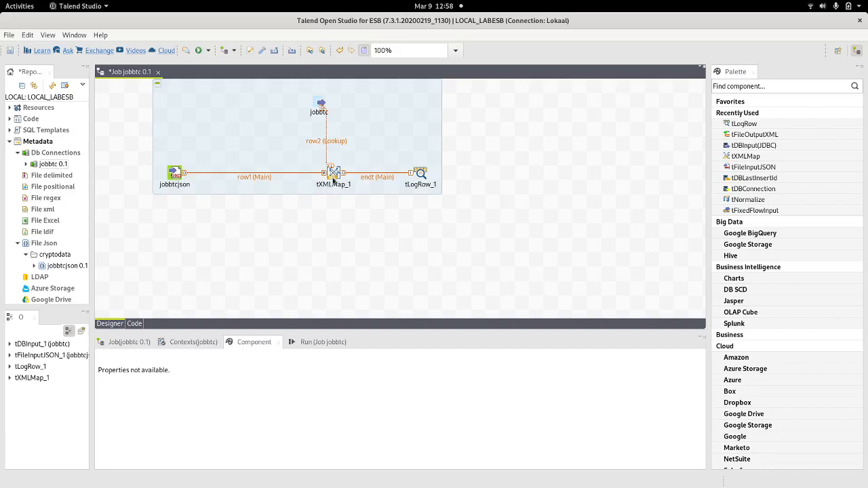
# Add a tFileOutputXML component beside the end of the jobbtc flow and delete the tLogRow_1 component.
pyautogui.click(332, 175)
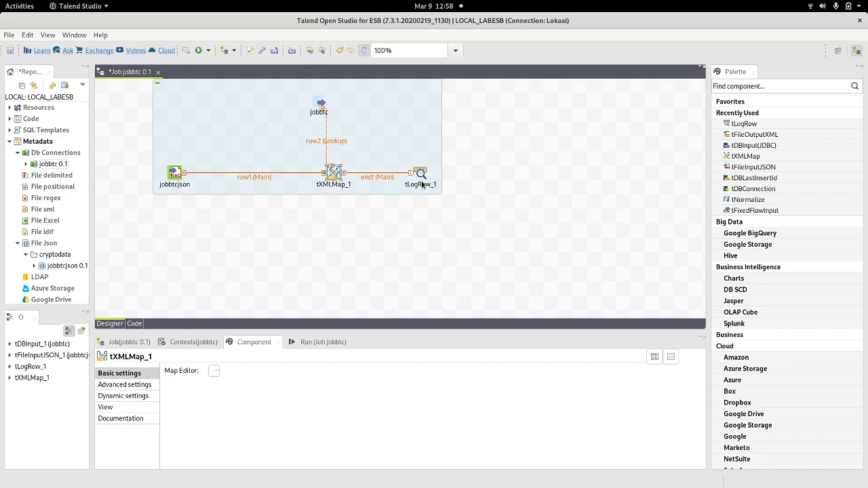
pyautogui.click(469, 176)
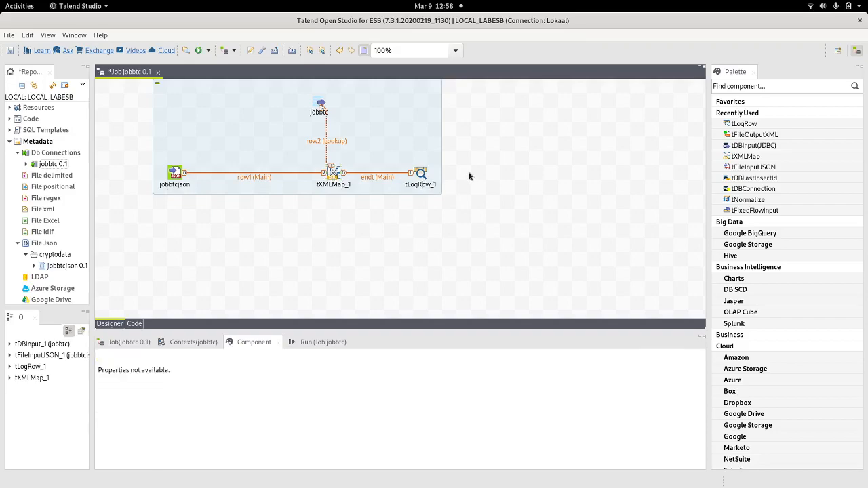
pyautogui.write('t')
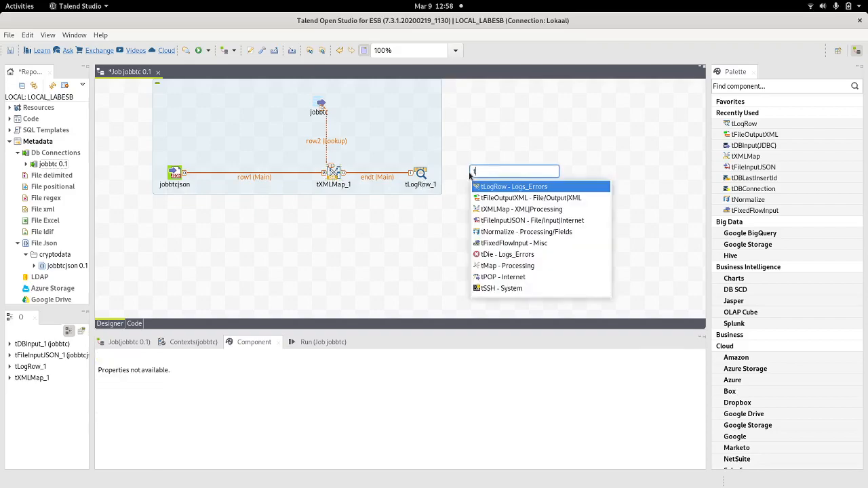
pyautogui.write('xml')
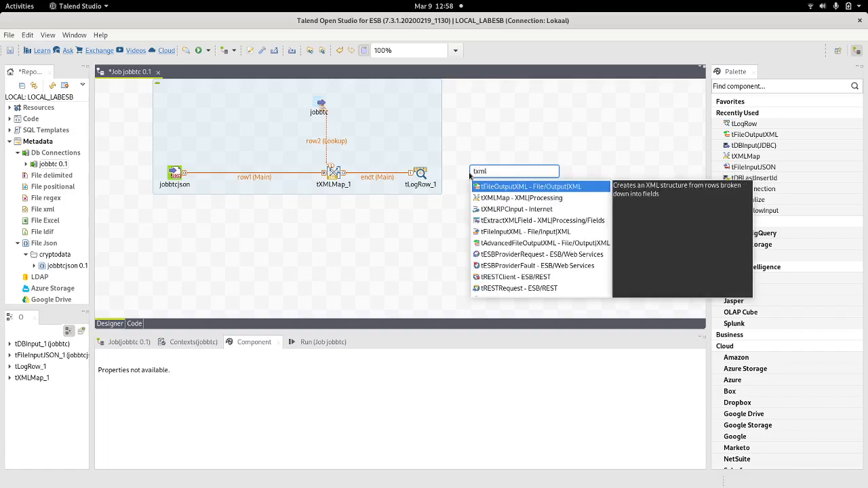
pyautogui.press('Return')
pyautogui.click(416, 171)
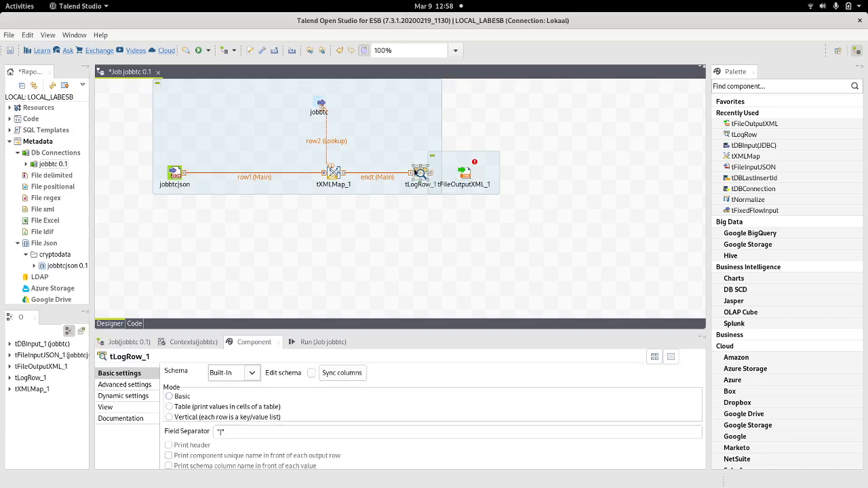
pyautogui.press('Delete')
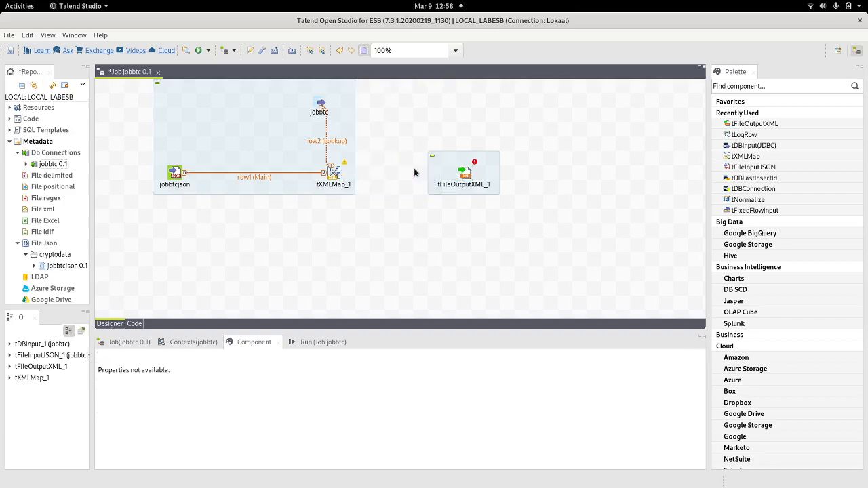
# Connect tXMLMap_1 to tFileOutputXML_1 with a new output named toxml.
pyautogui.click(341, 177)
pyautogui.click(351, 179)
pyautogui.click(333, 175)
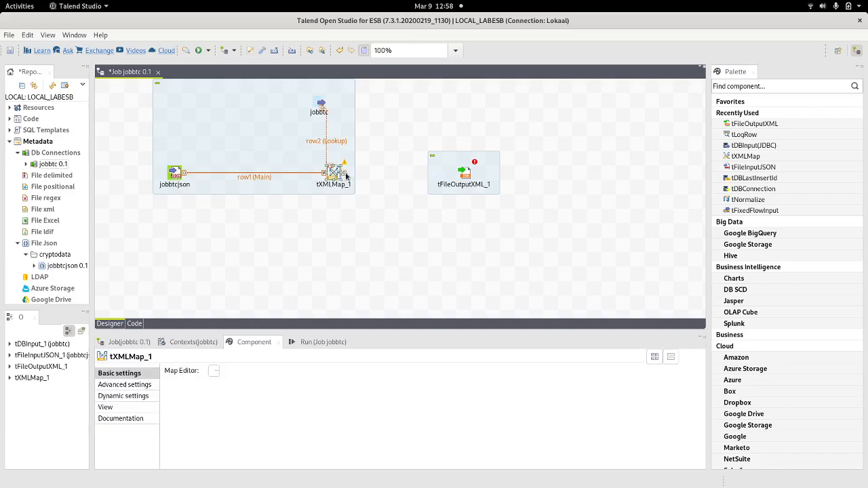
pyautogui.moveTo(344, 173); pyautogui.dragTo(467, 173)
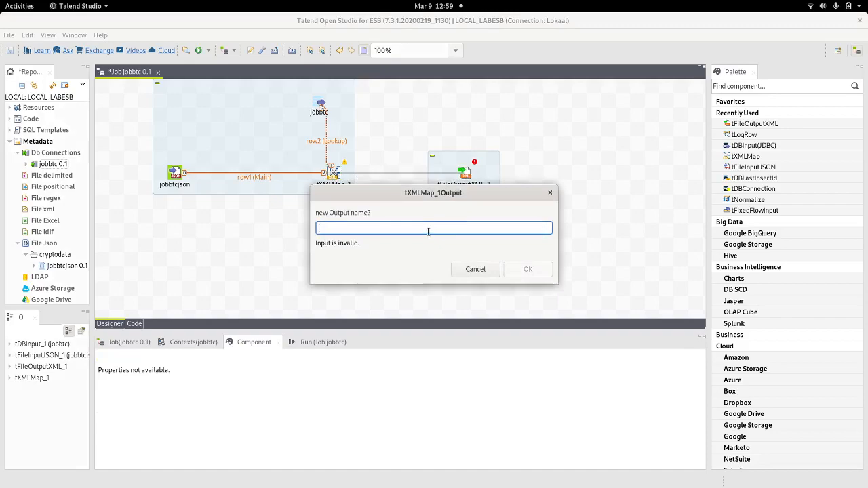
pyautogui.write('toxml')
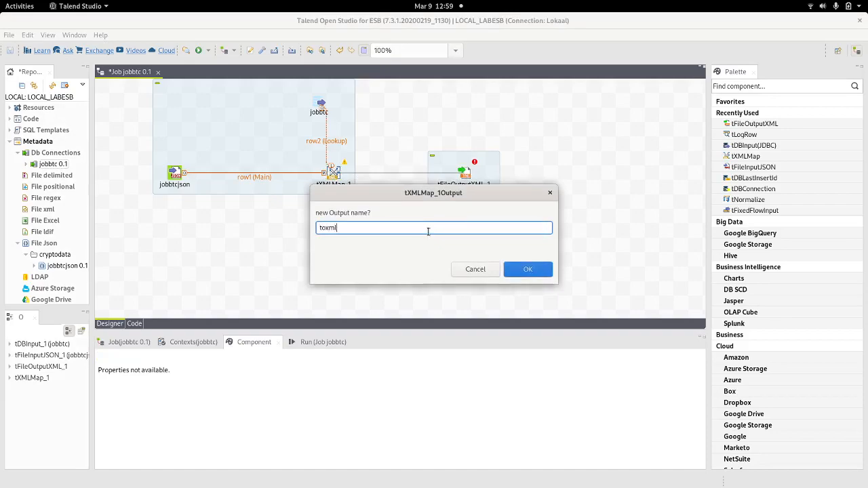
pyautogui.click(517, 269)
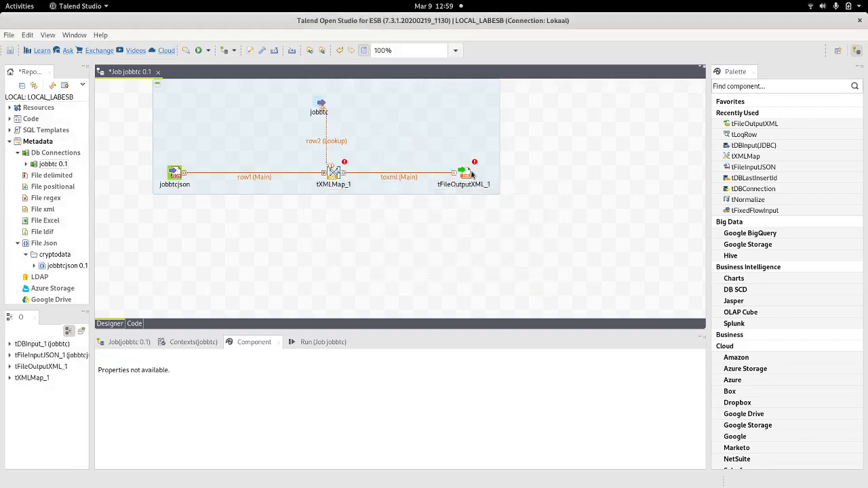
# In the tXMLMap_1 map editor, remove the endt output table and add a column named docBtc to toxml.
pyautogui.doubleClick(338, 175)
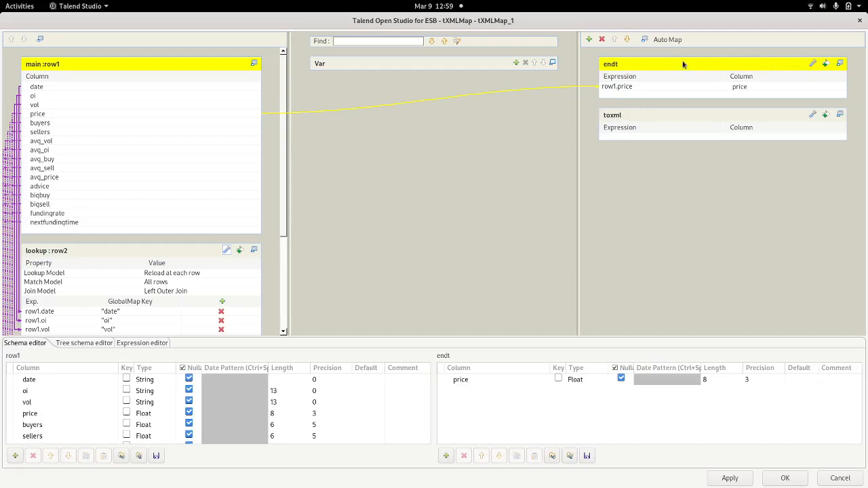
pyautogui.click(601, 40)
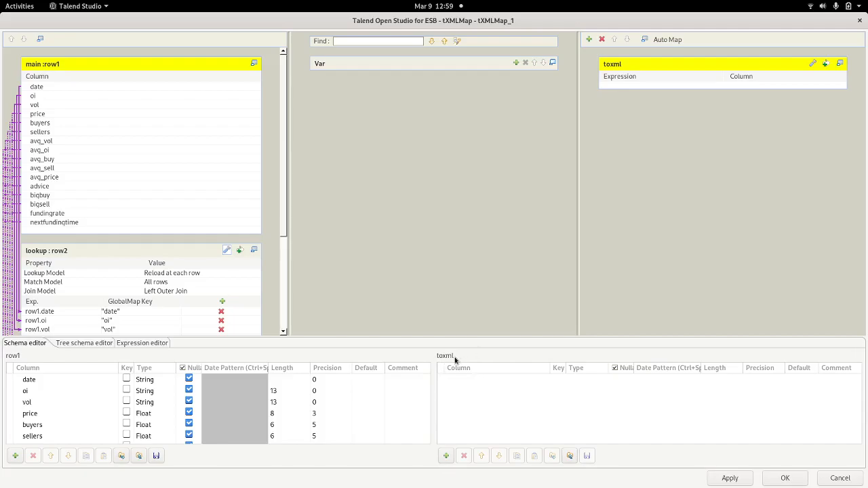
pyautogui.click(446, 455)
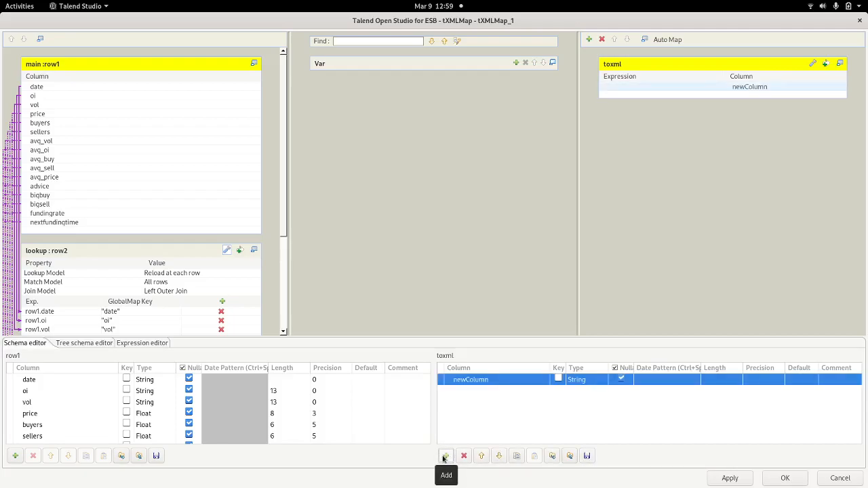
pyautogui.click(524, 380)
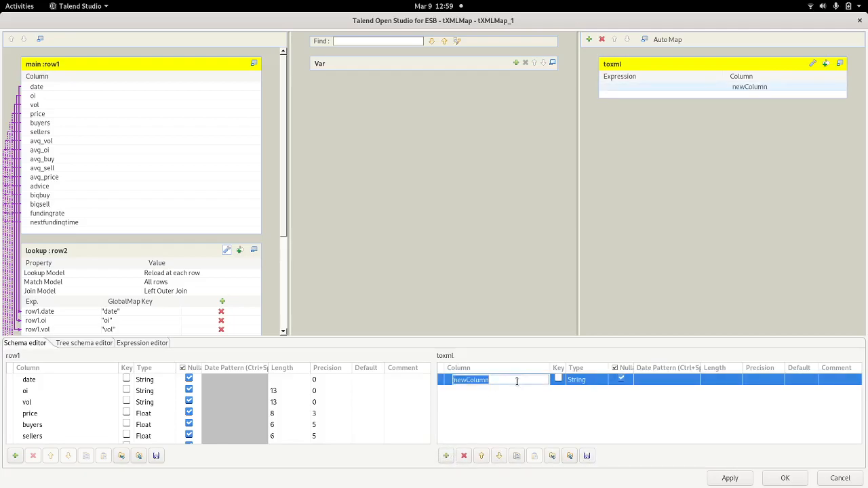
pyautogui.write('docBtc')
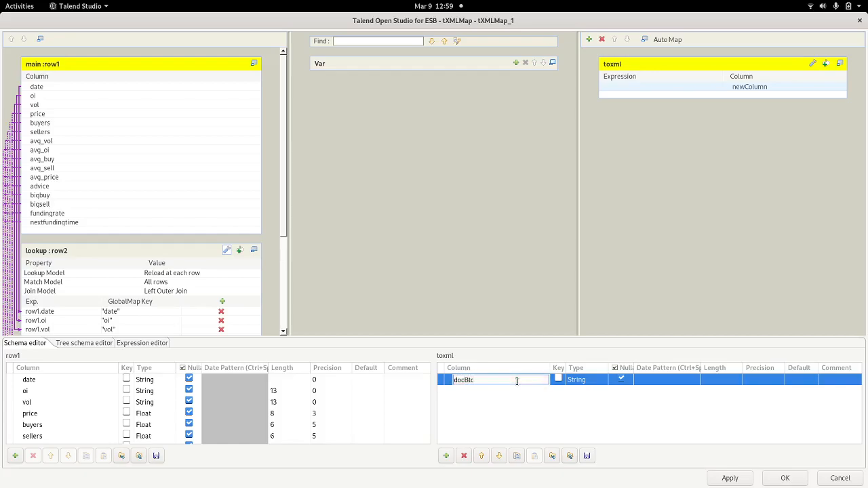
# Set the docBtc column's type to Document.
pyautogui.click(582, 381)
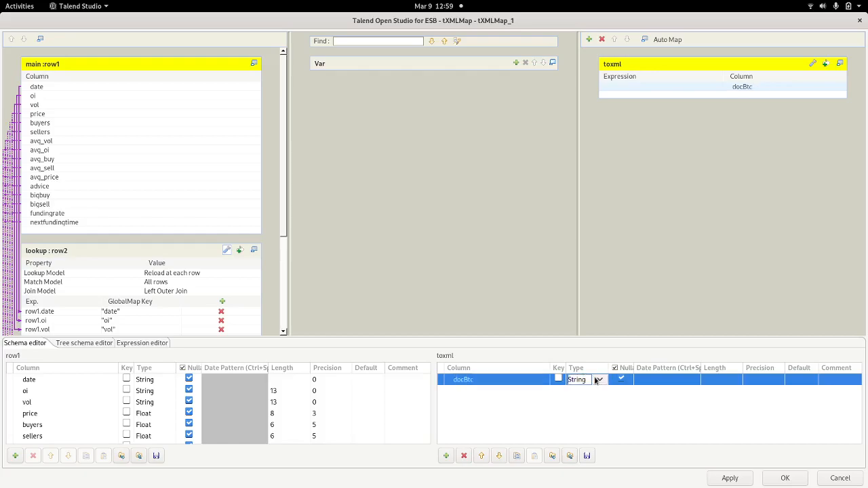
pyautogui.click(599, 380)
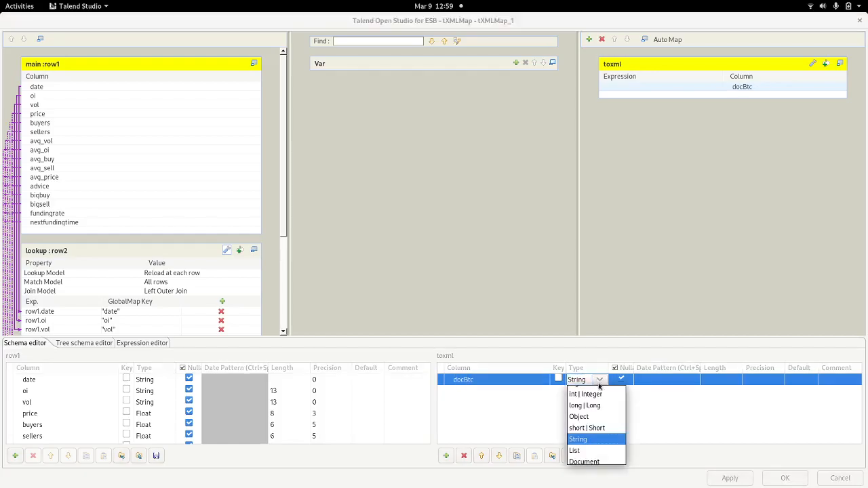
pyautogui.click(584, 460)
pyautogui.click(586, 421)
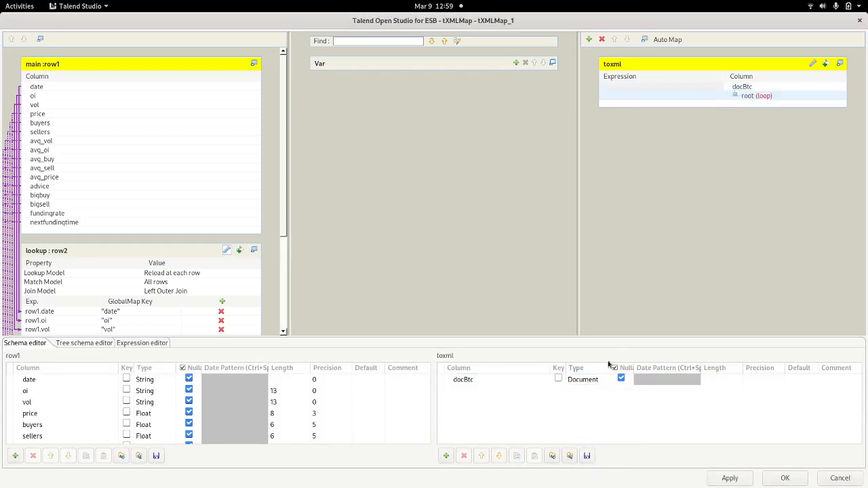
# Rename the root loop node under docBtc to btc_history.
pyautogui.rightClick(753, 98)
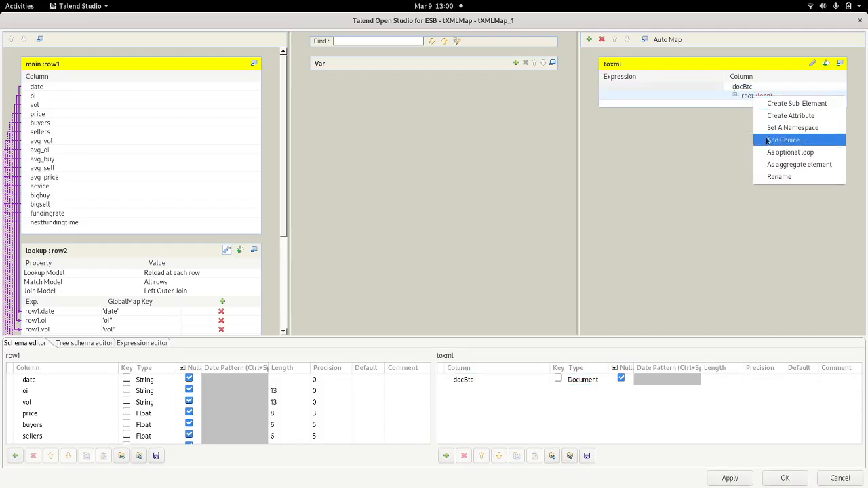
pyautogui.click(724, 106)
pyautogui.rightClick(751, 99)
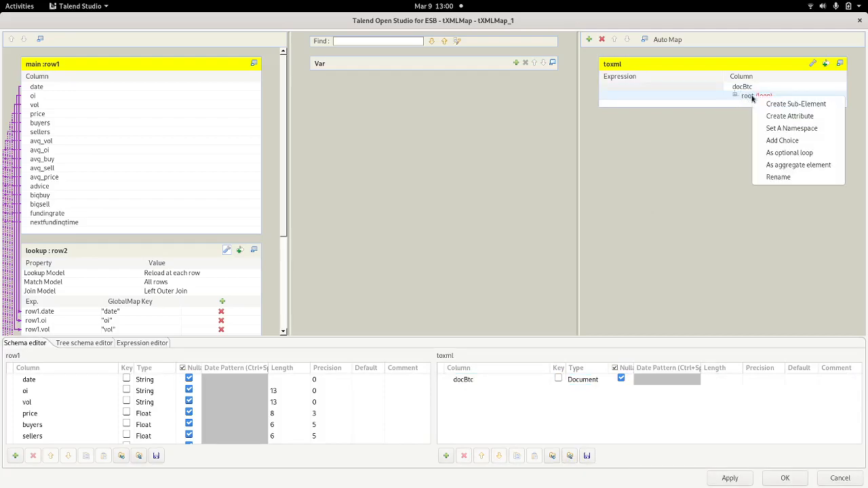
pyautogui.click(787, 178)
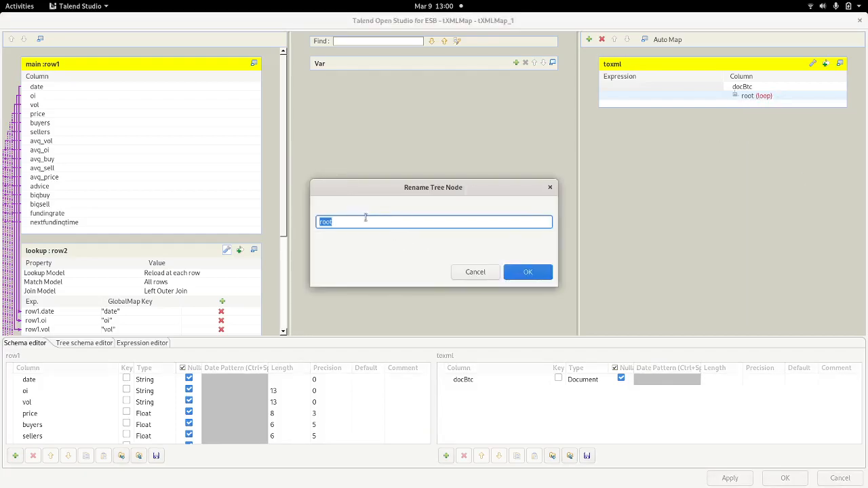
pyautogui.write('his')
pyautogui.write('btc_')
pyautogui.click(529, 274)
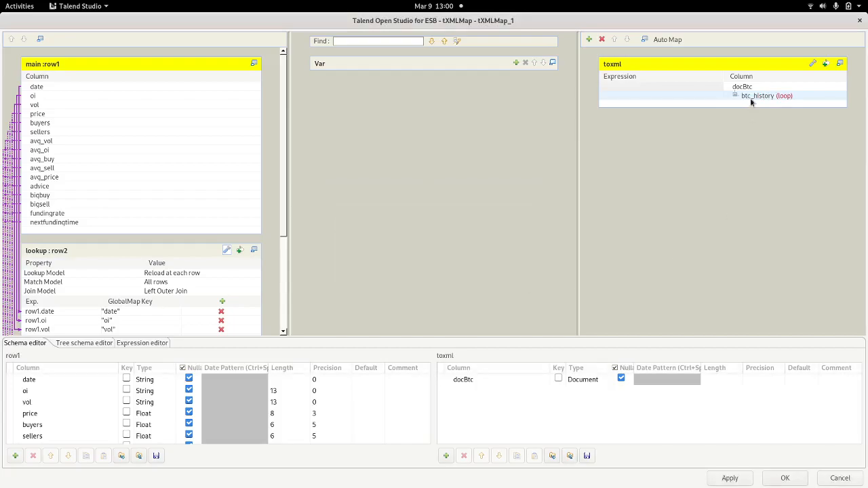
# Map all row1 columns, from date to nextfundingtime, onto the btc_history node as sub-elements.
pyautogui.click(74, 87)
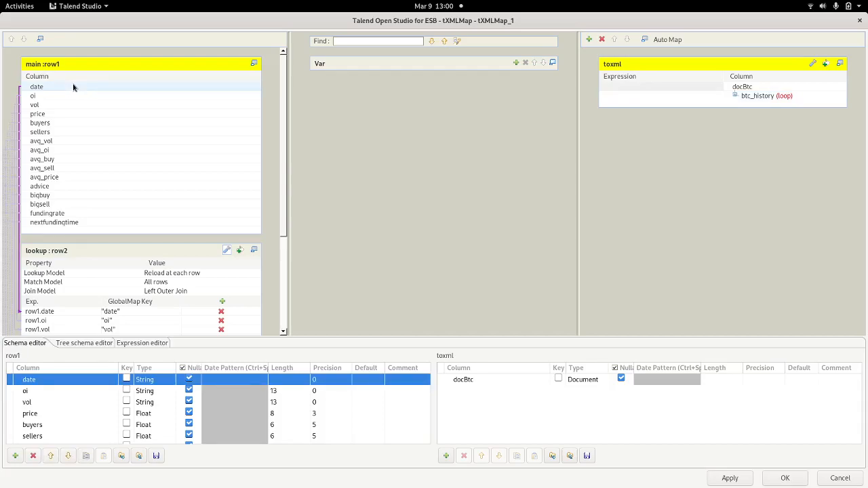
pyautogui.hotkey('shift', 'Down')
pyautogui.hotkey('shift', 'Down')
pyautogui.hotkey('shift', 'Down')
pyautogui.hotkey('shift', 'Down')
pyautogui.hotkey('shift', 'Down')
pyautogui.hotkey('shift', 'Down')
pyautogui.hotkey('shift', 'Down')
pyautogui.hotkey('shift', 'Down')
pyautogui.hotkey('shift', 'Down')
pyautogui.hotkey('shift', 'Down')
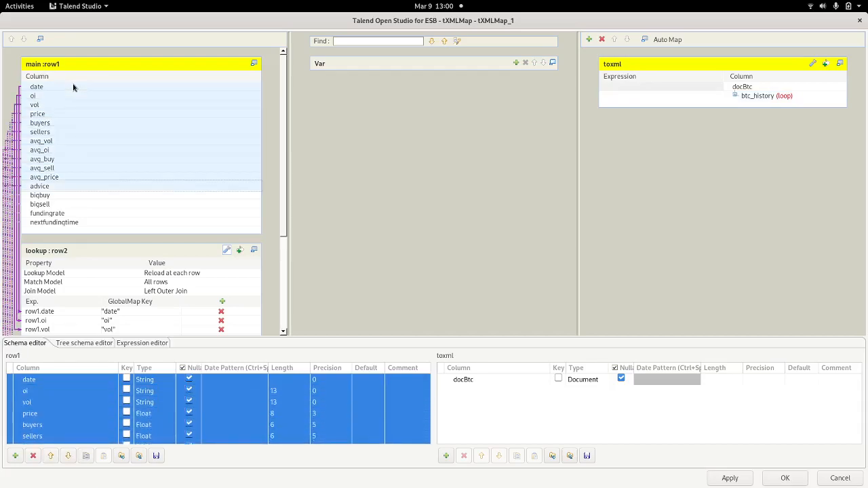
pyautogui.hotkey('shift', 'Down')
pyautogui.hotkey('shift', 'Down')
pyautogui.hotkey('shift', 'Down')
pyautogui.hotkey('shift', 'Down')
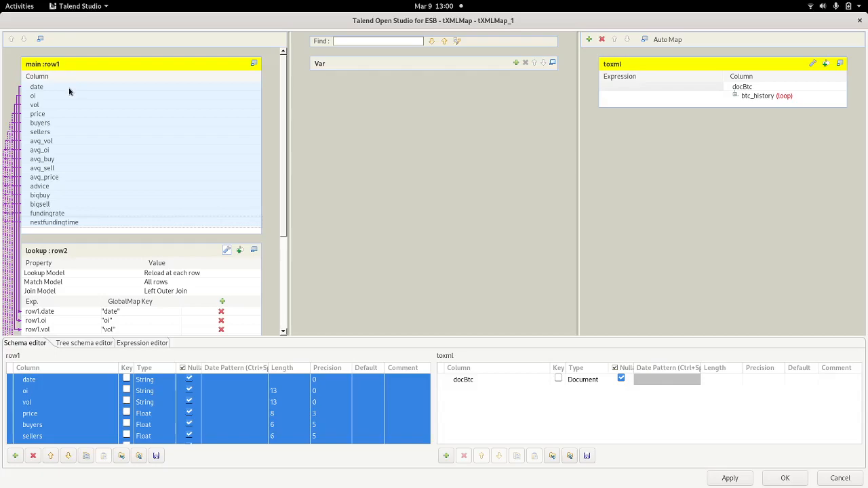
pyautogui.moveTo(70, 89); pyautogui.dragTo(771, 98)
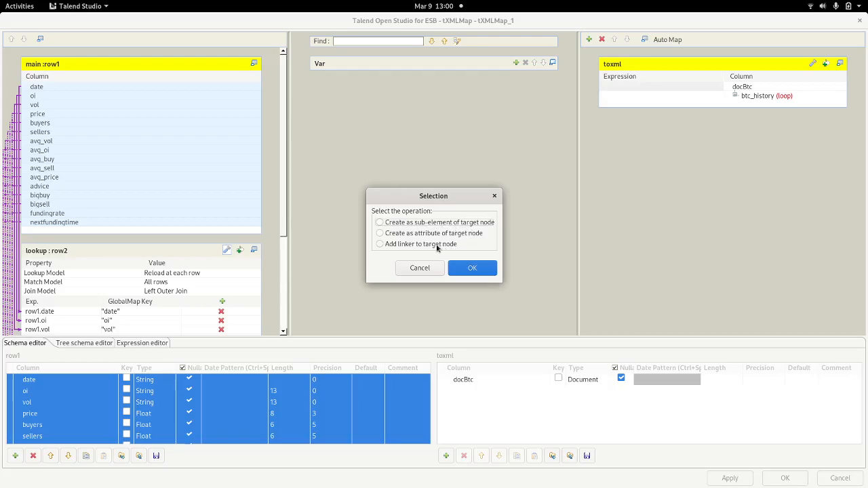
pyautogui.click(469, 269)
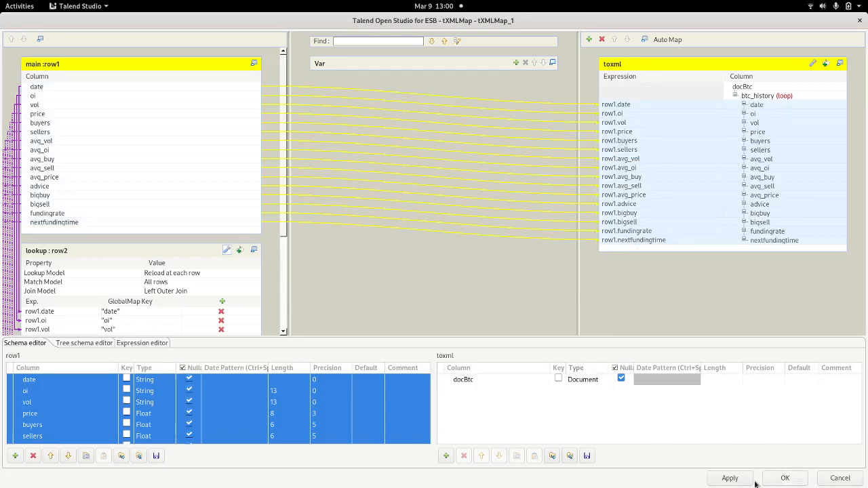
# Set Catch Output Reject to true in the toxml output table's properties and collapse the settings.
pyautogui.click(814, 64)
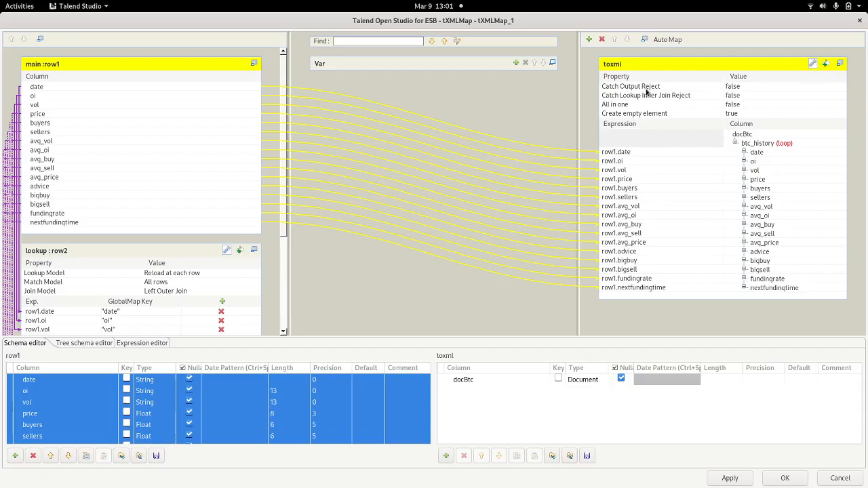
pyautogui.click(732, 86)
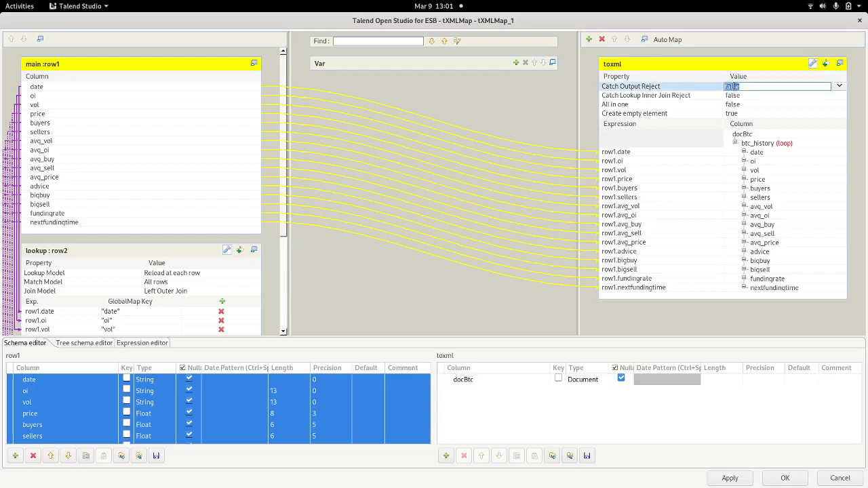
pyautogui.click(839, 86)
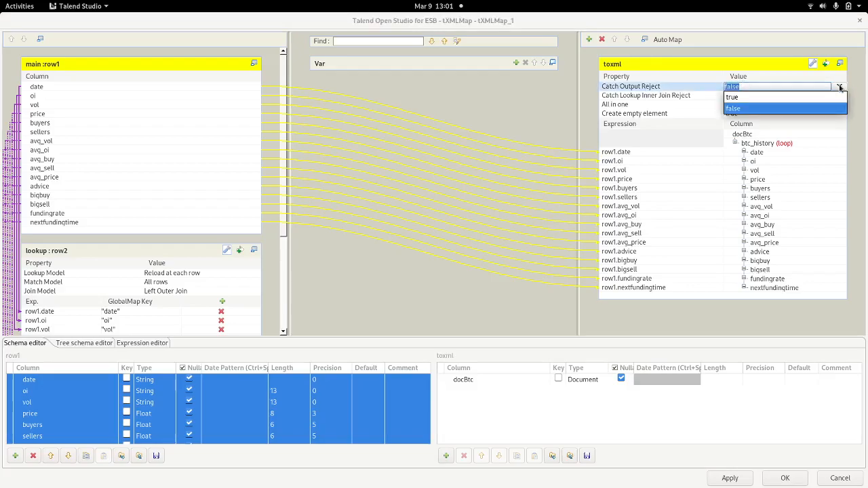
pyautogui.click(762, 97)
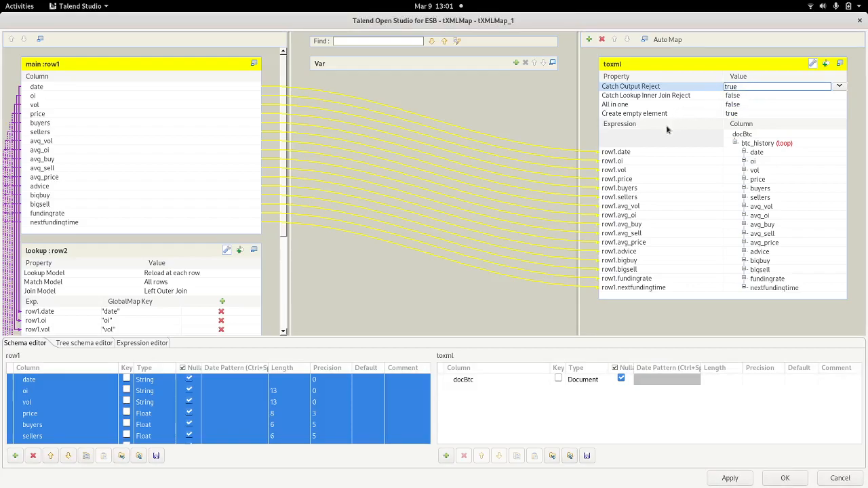
pyautogui.click(646, 130)
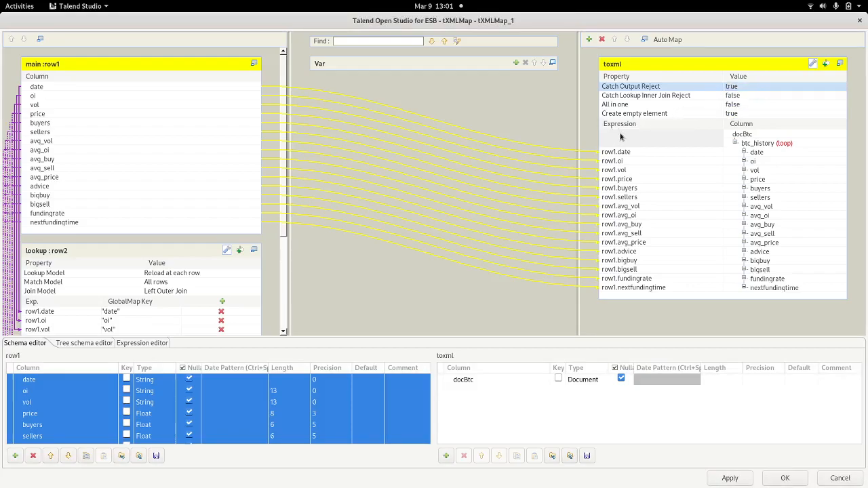
pyautogui.click(622, 137)
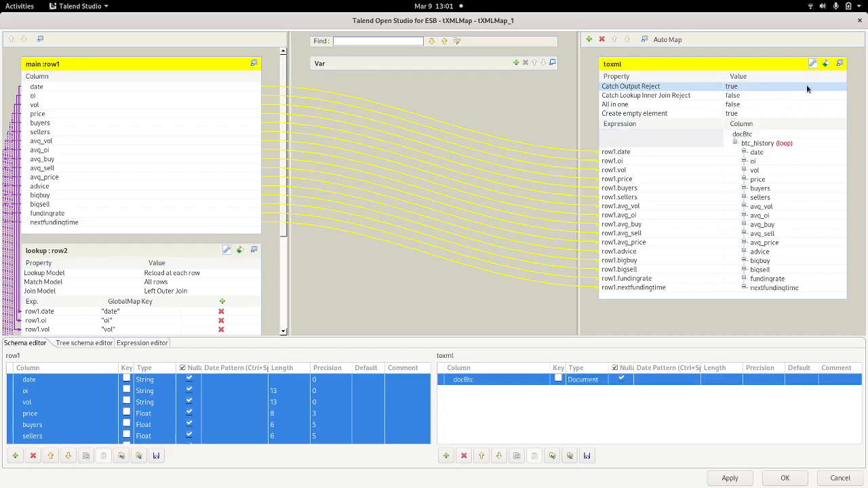
pyautogui.click(814, 64)
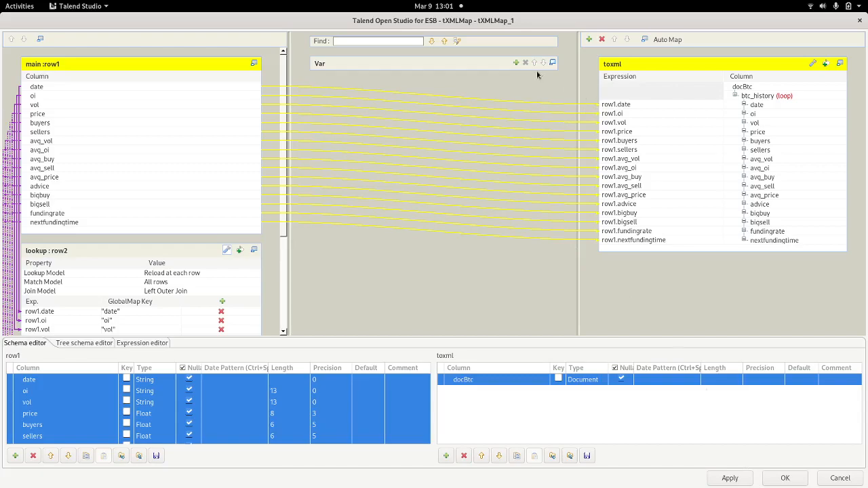
# Add a String variable named newdate to the Var table of the map.
pyautogui.click(516, 62)
pyautogui.click(409, 86)
pyautogui.click(493, 88)
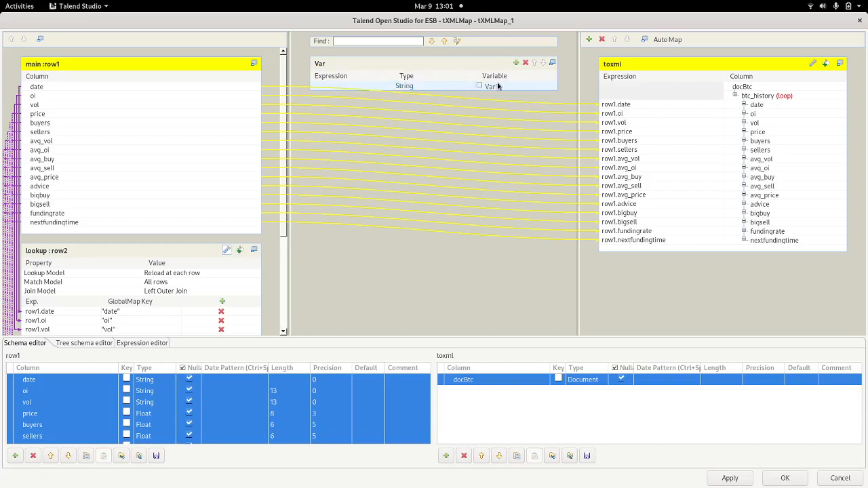
pyautogui.click(494, 86)
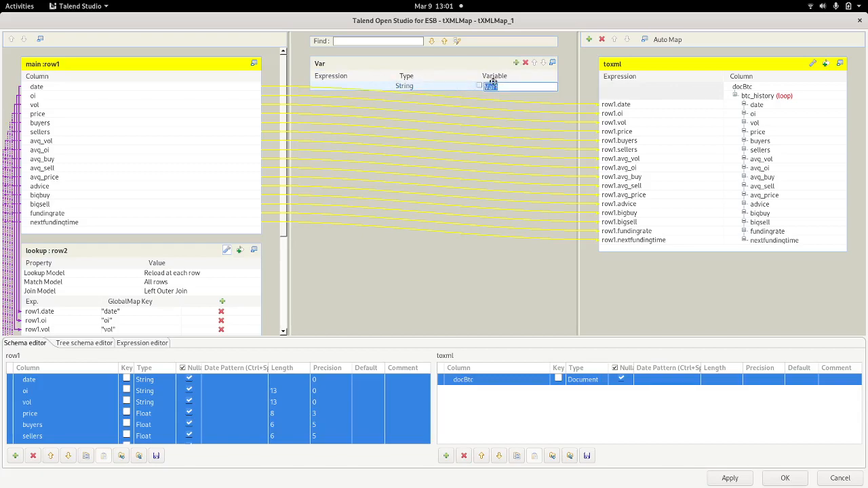
pyautogui.write('newdata')
pyautogui.press('Return')
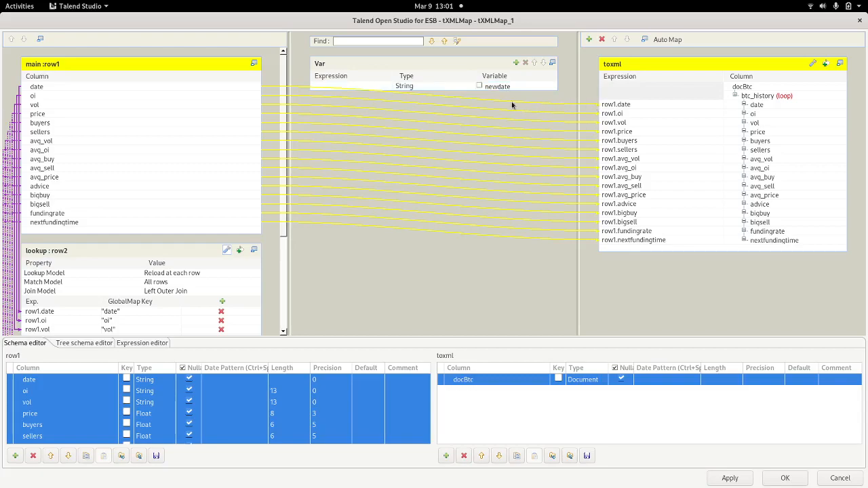
# Clear the expression of toxml's date element and map row1.date to the newdate variable.
pyautogui.click(613, 105)
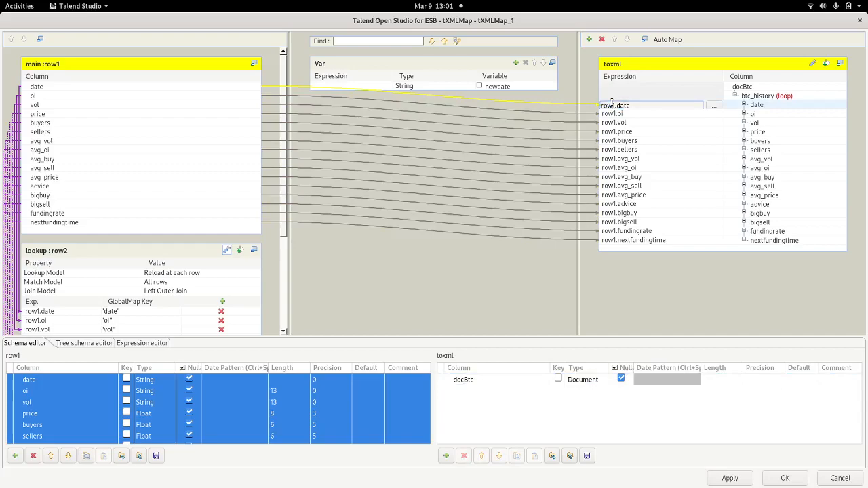
pyautogui.hotkey('ctrl', 'a')
pyautogui.press('BackSpace')
pyautogui.press('Return')
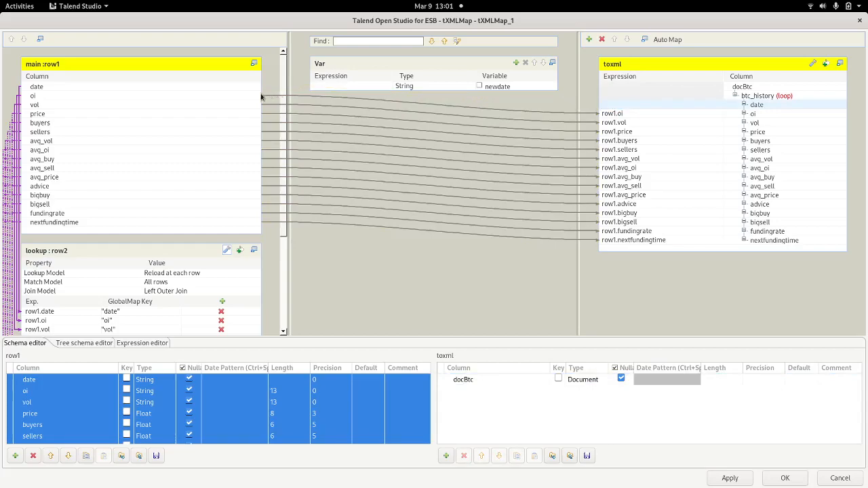
pyautogui.moveTo(230, 90); pyautogui.dragTo(335, 89)
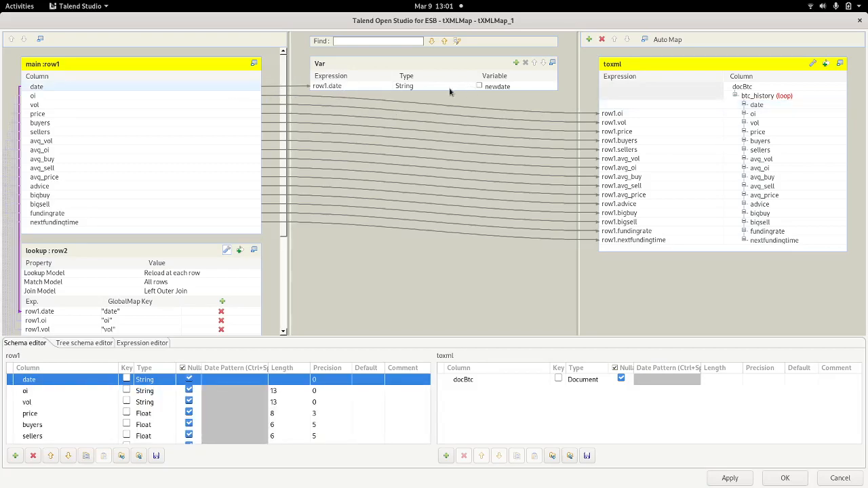
# Look through the functions offered in the Expression Builder for the newdate variable's row1.date expression.
pyautogui.click(347, 86)
pyautogui.click(347, 86)
pyautogui.click(385, 87)
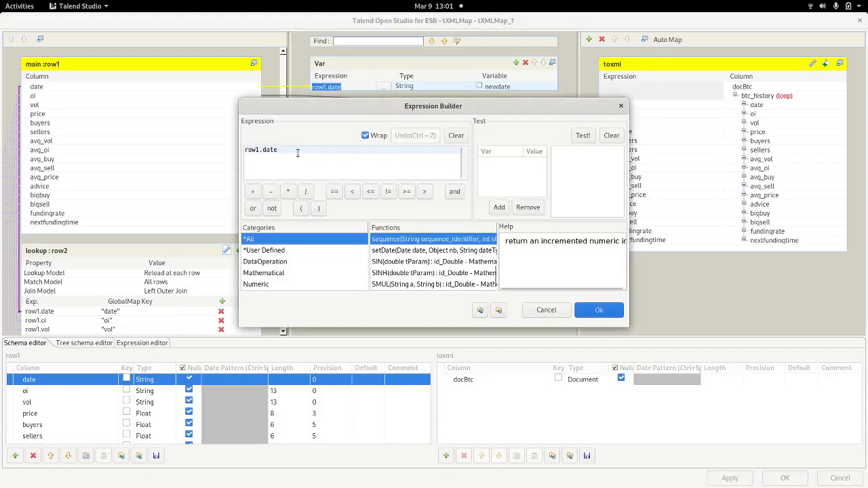
pyautogui.scroll(-3, 399, 271)
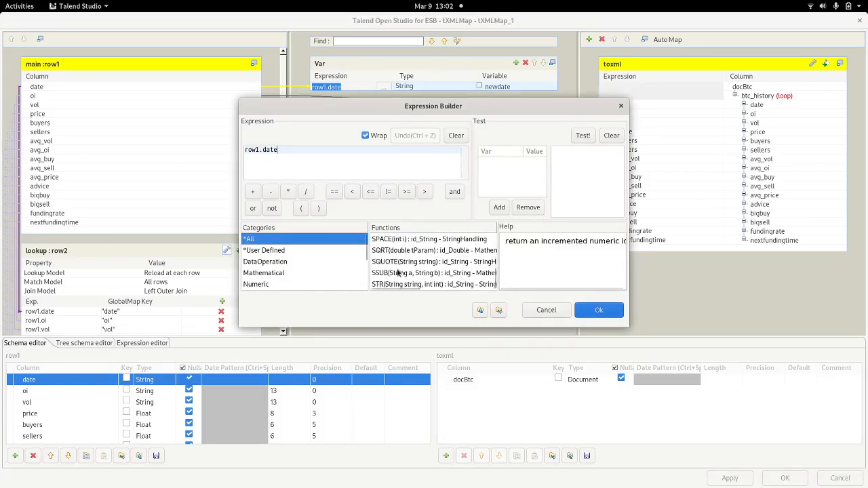
pyautogui.scroll(6, 399, 273)
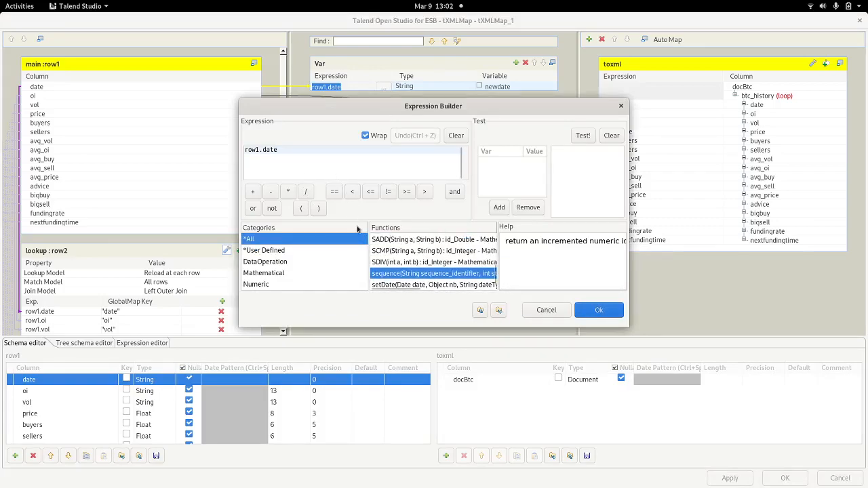
pyautogui.scroll(-4, 378, 255)
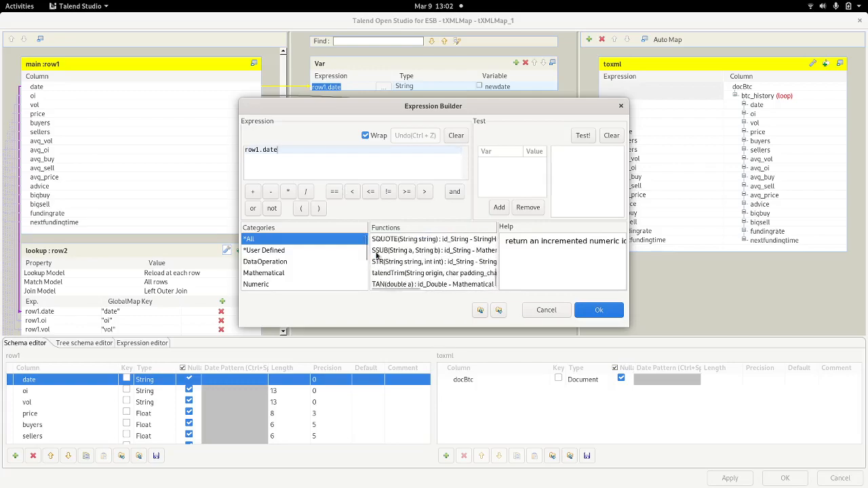
pyautogui.scroll(-1, 376, 255)
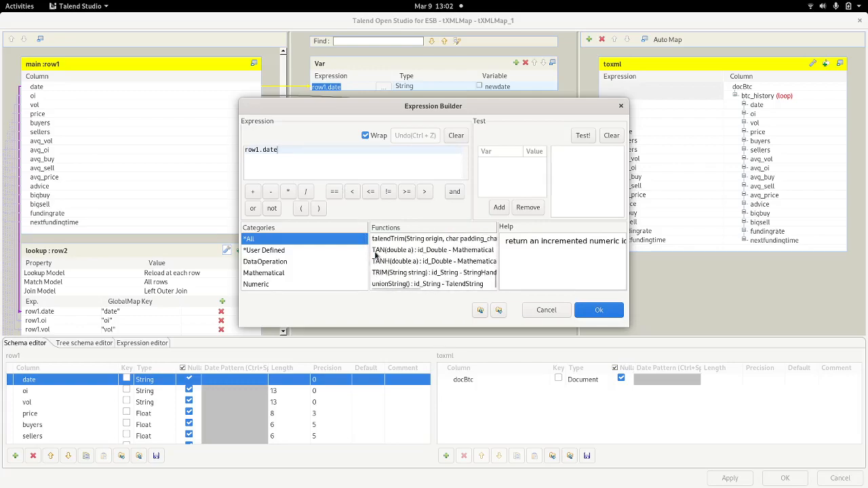
pyautogui.click(546, 310)
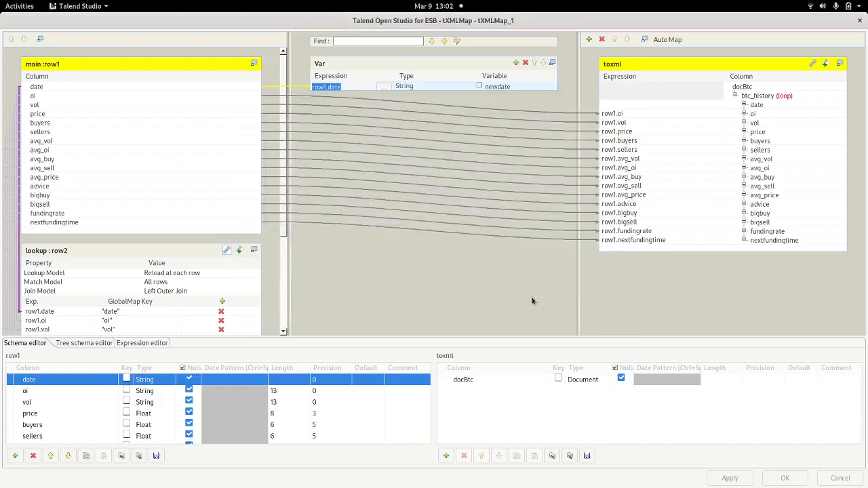
# Map the newdate variable to the date element of the toxml output.
pyautogui.click(508, 88)
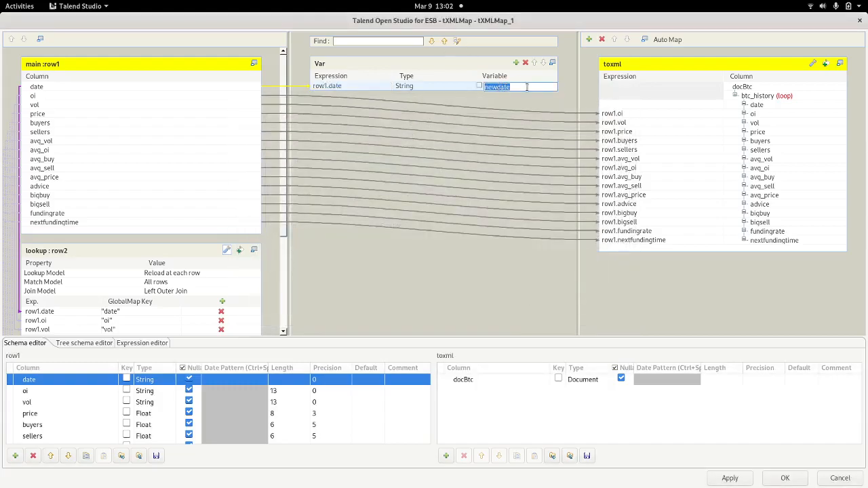
pyautogui.click(461, 90)
pyautogui.moveTo(526, 88); pyautogui.dragTo(614, 105)
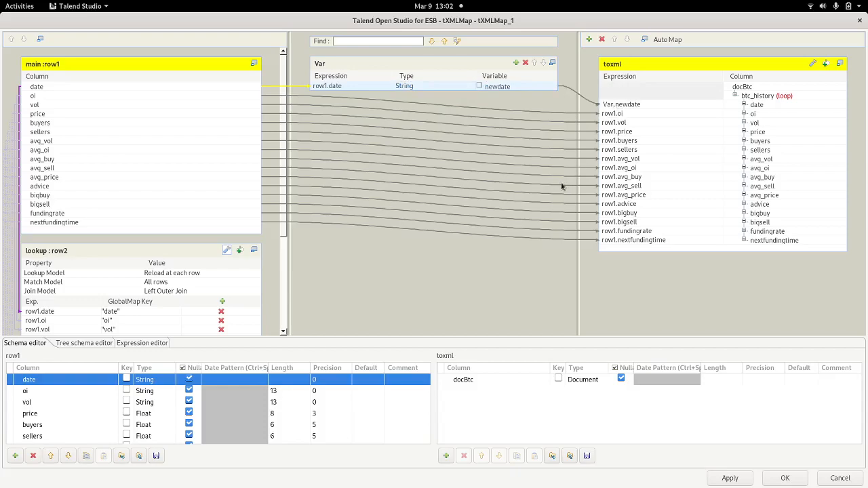
# Remove the newdate variable and replace the date element's expression with a direct mapping from row1.date.
pyautogui.click(526, 62)
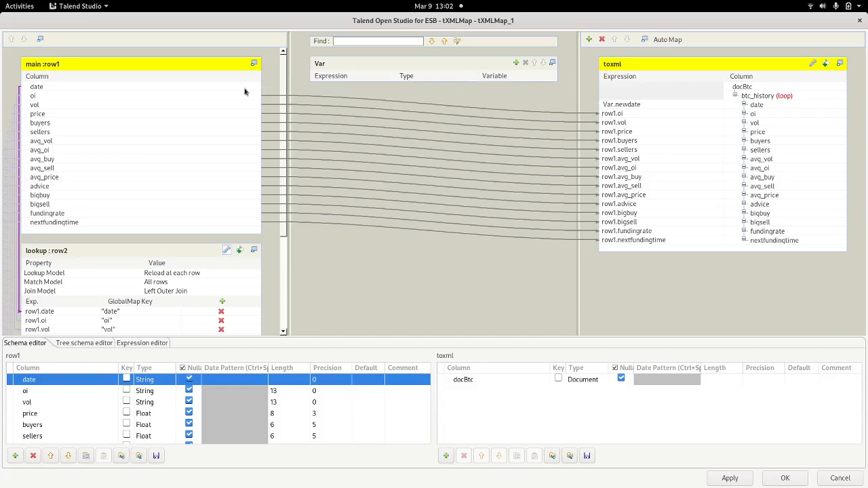
pyautogui.moveTo(225, 89); pyautogui.dragTo(625, 107)
pyautogui.click(654, 105)
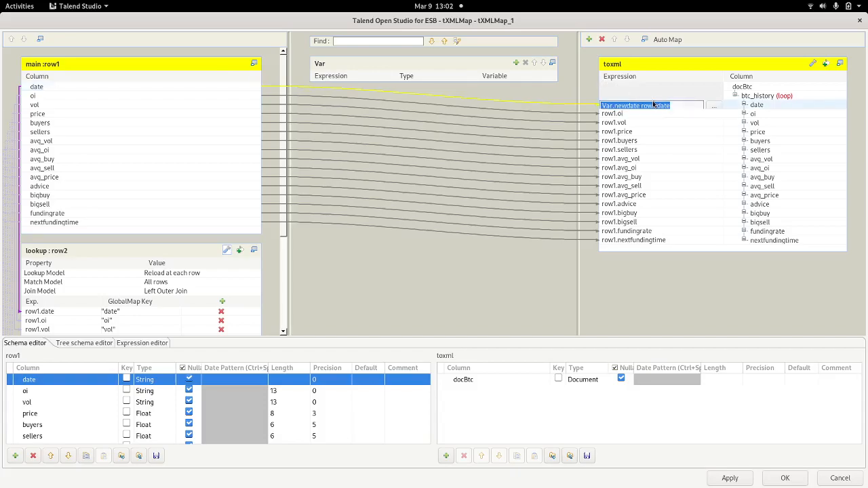
pyautogui.press('BackSpace')
pyautogui.click(386, 272)
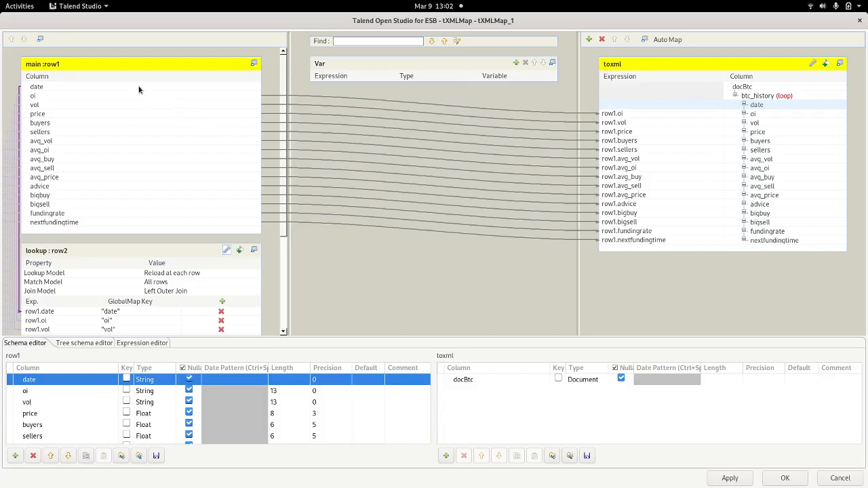
pyautogui.moveTo(139, 89); pyautogui.dragTo(617, 107)
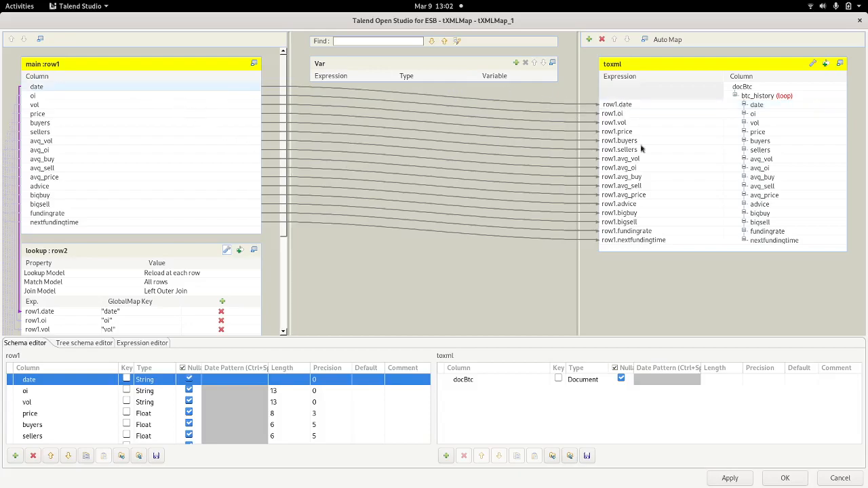
# Accept the tXMLMap_1 mapping and sync the columns of tFileOutputXML_1 with its incoming toxml flow.
pyautogui.click(784, 479)
pyautogui.click(540, 266)
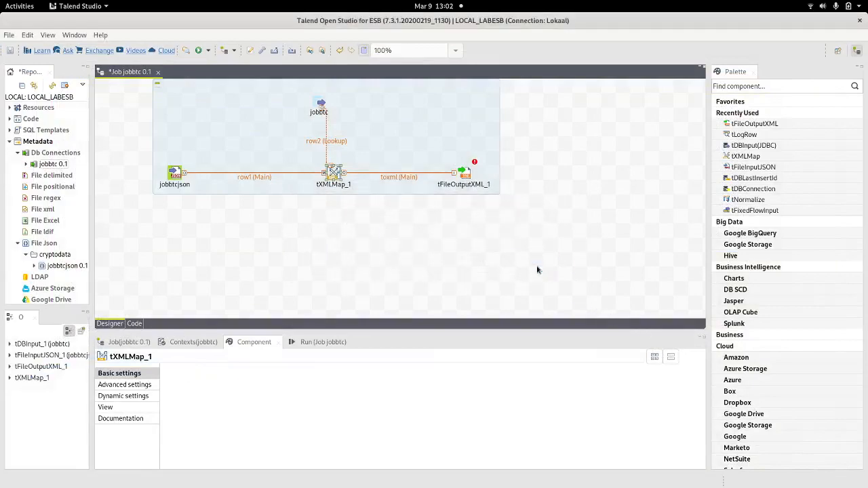
pyautogui.click(466, 178)
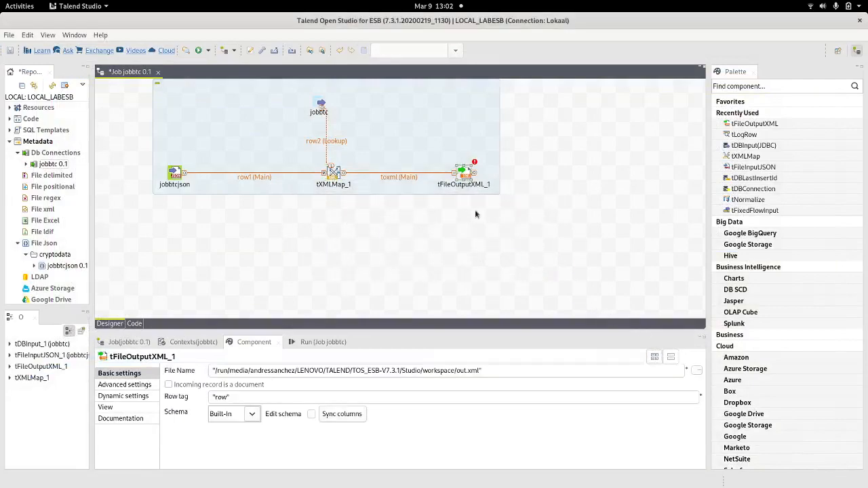
pyautogui.click(343, 415)
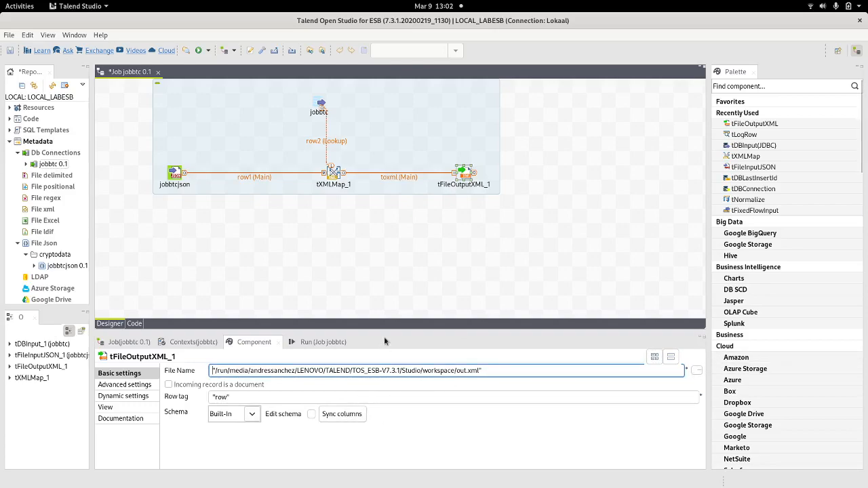
pyautogui.moveTo(385, 333); pyautogui.dragTo(375, 265)
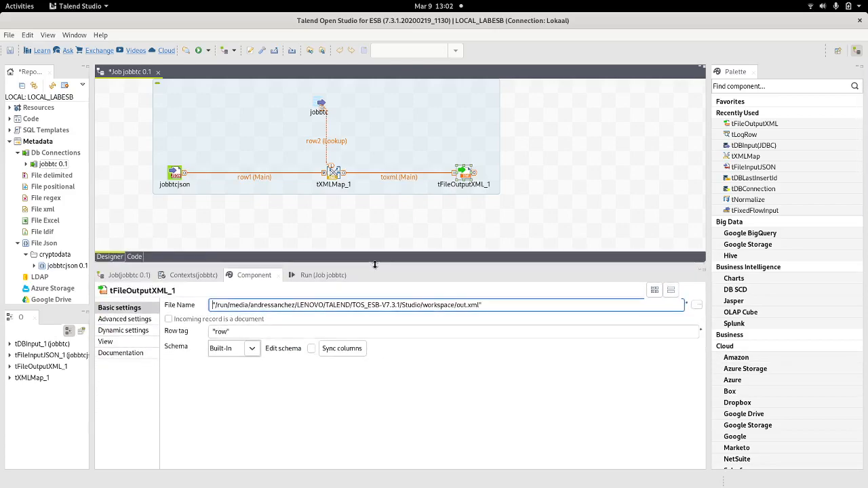
pyautogui.click(696, 308)
pyautogui.scroll(-2, 195, 236)
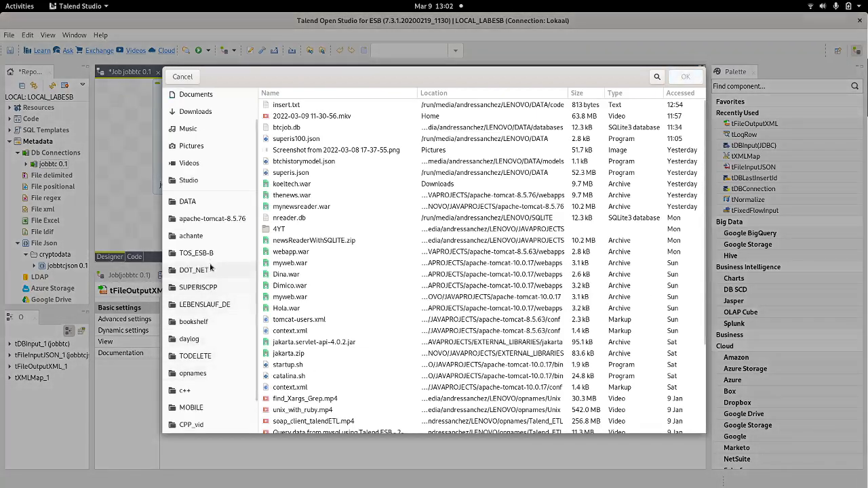
pyautogui.scroll(2, 195, 236)
pyautogui.click(190, 239)
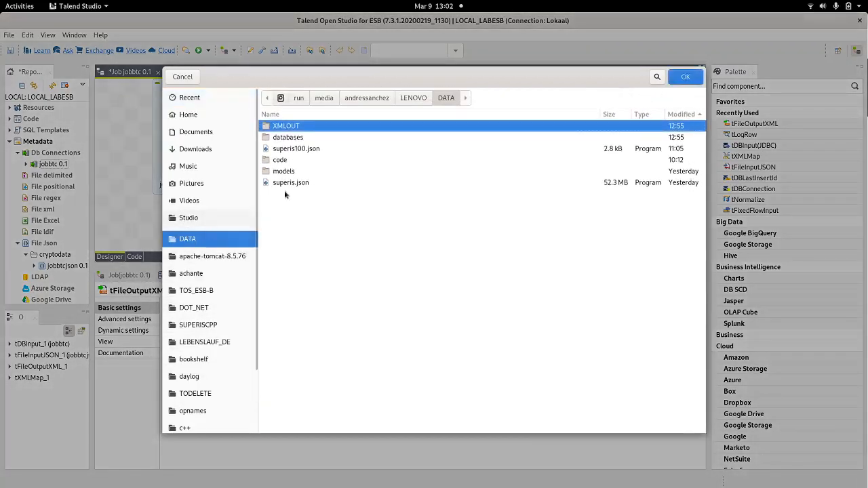
pyautogui.doubleClick(286, 129)
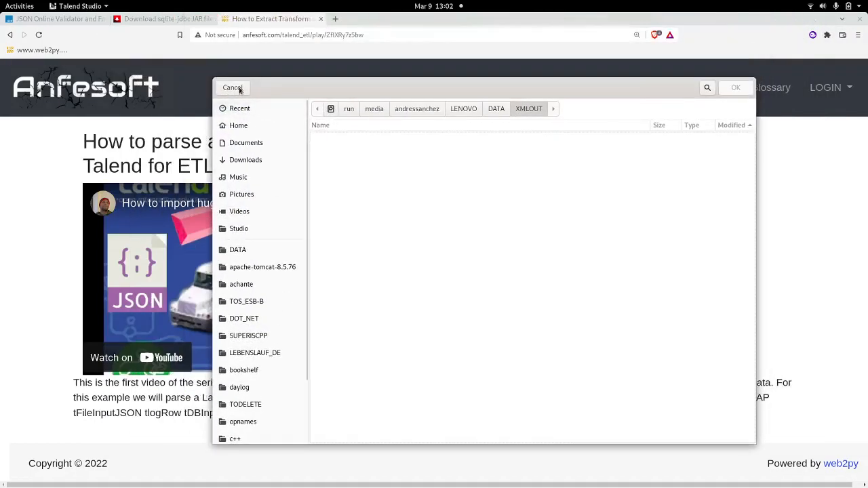
pyautogui.click(228, 87)
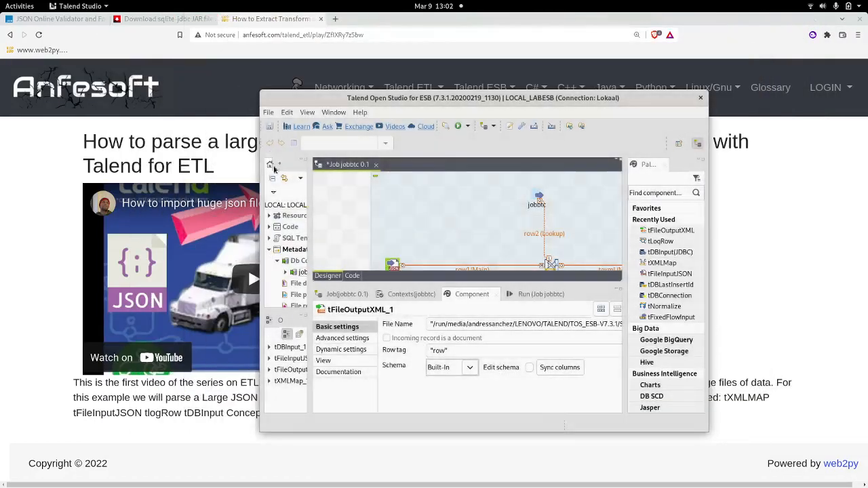
pyautogui.doubleClick(618, 98)
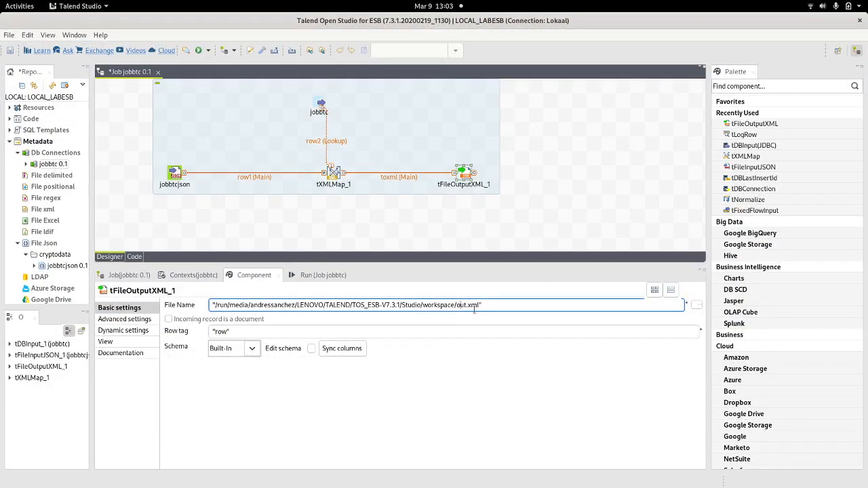
pyautogui.click(698, 308)
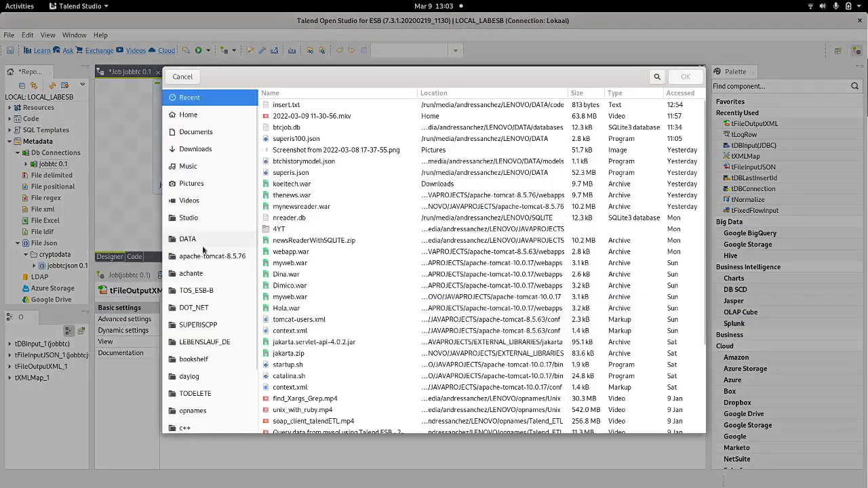
pyautogui.click(197, 241)
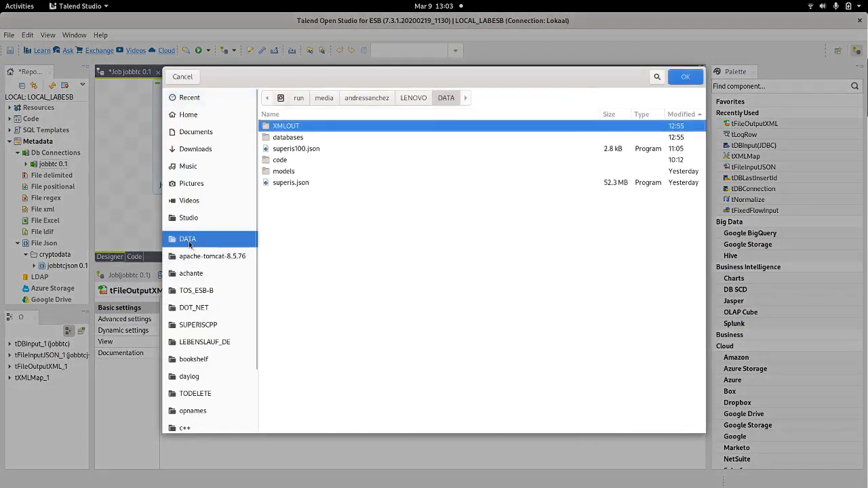
pyautogui.click(675, 76)
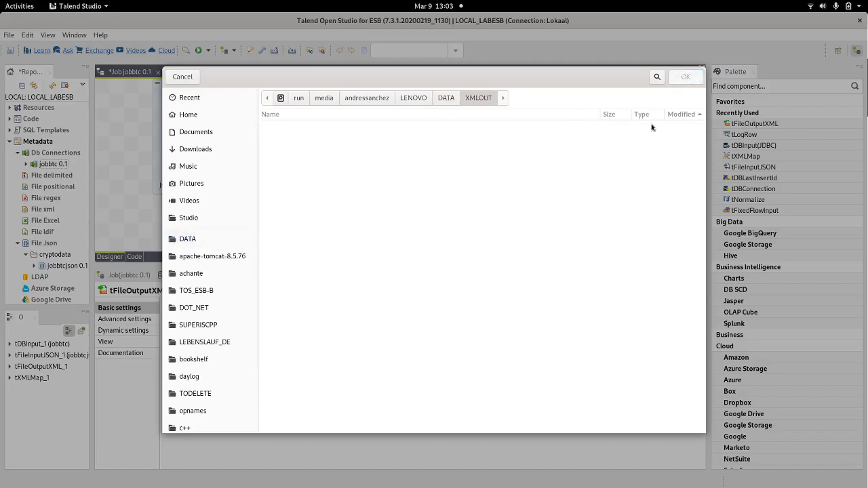
pyautogui.click(184, 76)
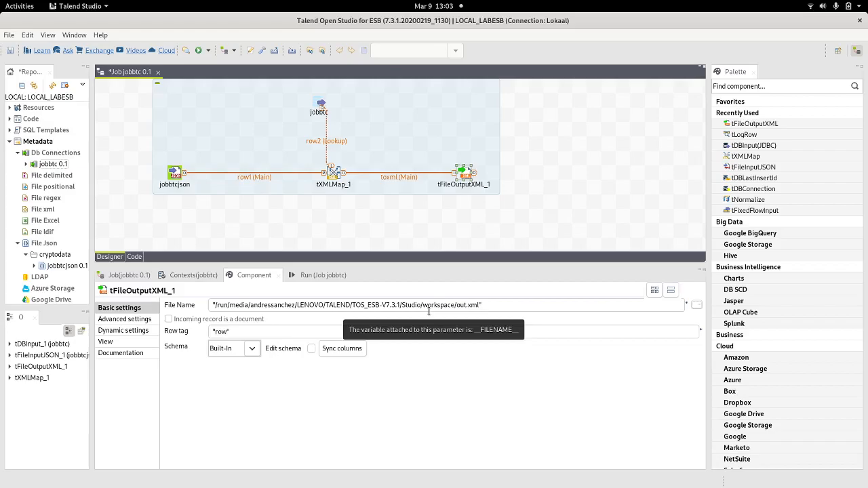
# Switch to the Terminal, print the working directory with pwd, and copy the resulting DATA/databases path.
pyautogui.press('super')
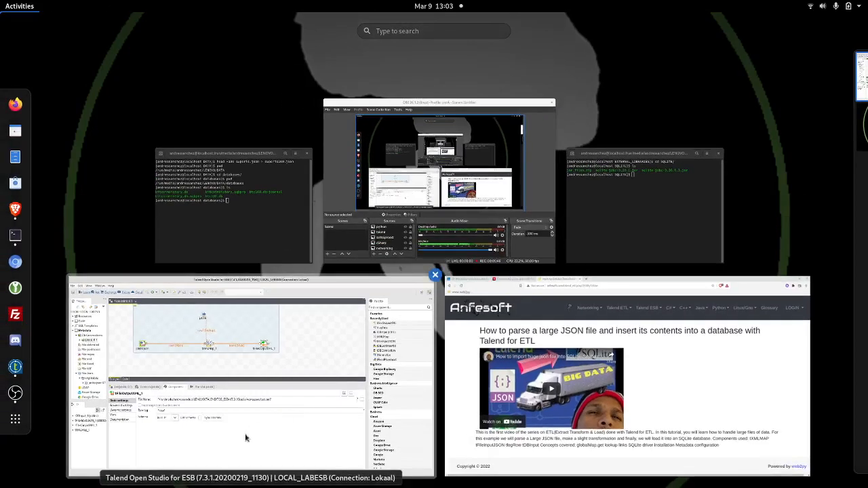
pyautogui.click(193, 225)
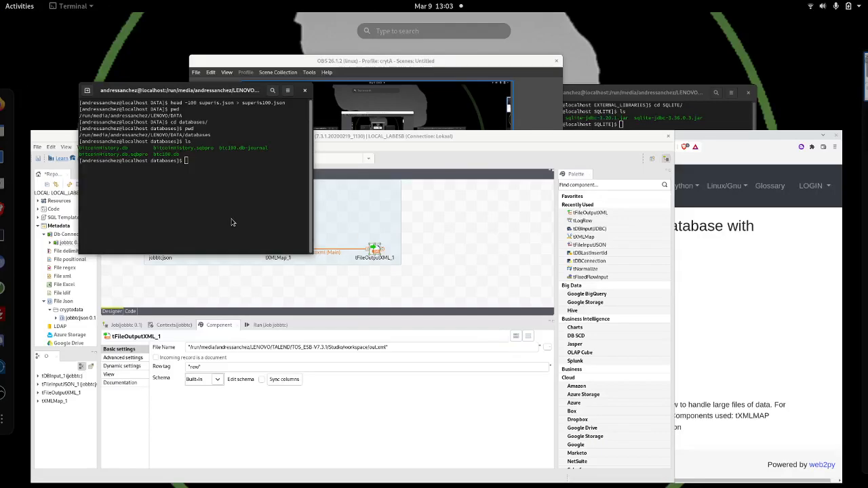
pyautogui.write('pwd')
pyautogui.press('Return')
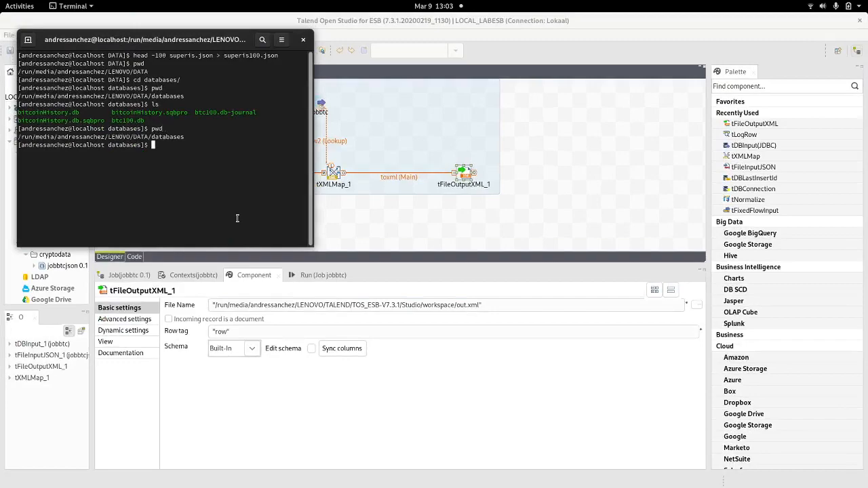
pyautogui.doubleClick(149, 138)
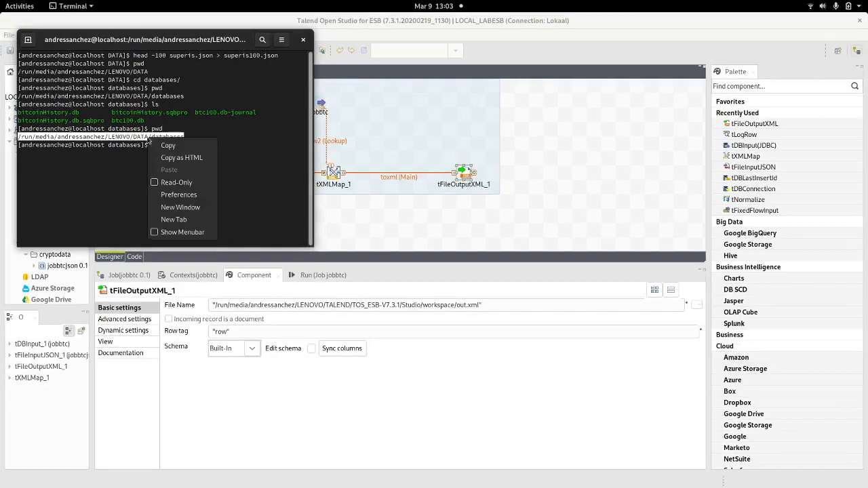
pyautogui.rightClick(160, 141)
pyautogui.click(179, 146)
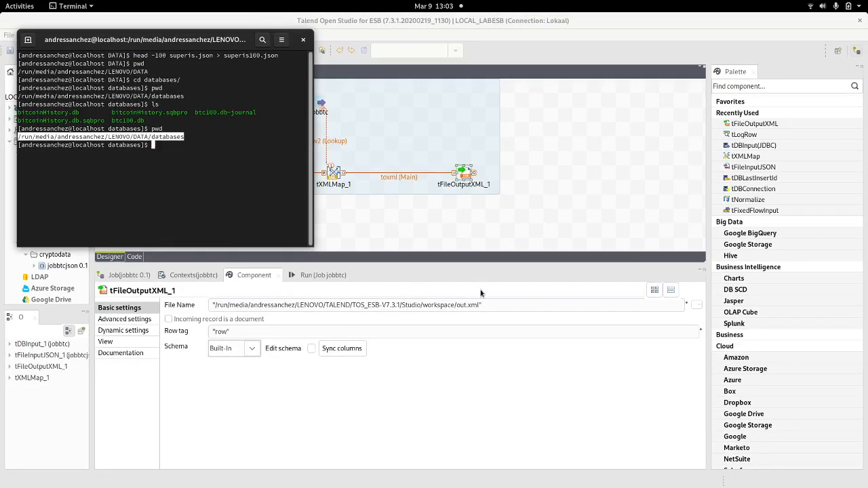
# In Talend, set tFileOutputXML_1's file name to the copied databases path plus /btchistory.xml in quotes, and its row tag to "Snapshot_price".
pyautogui.click(482, 305)
pyautogui.moveTo(481, 305); pyautogui.dragTo(175, 307)
pyautogui.write('"')
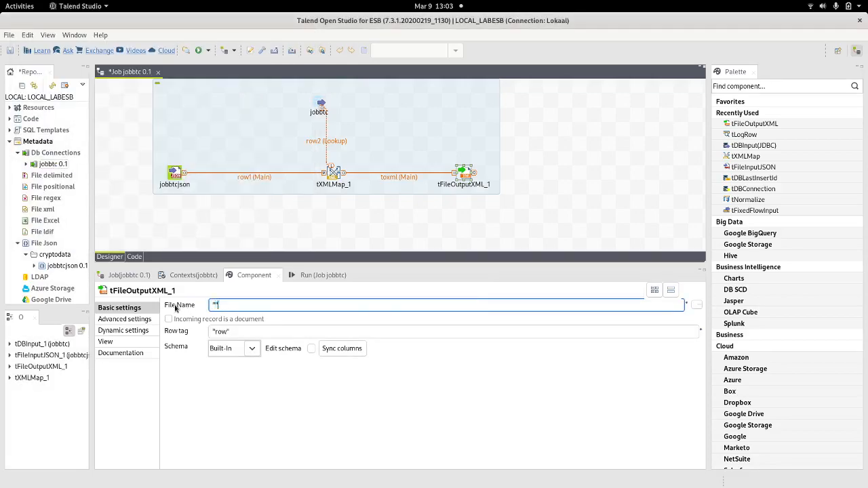
pyautogui.hotkey('ctrl', 'v')
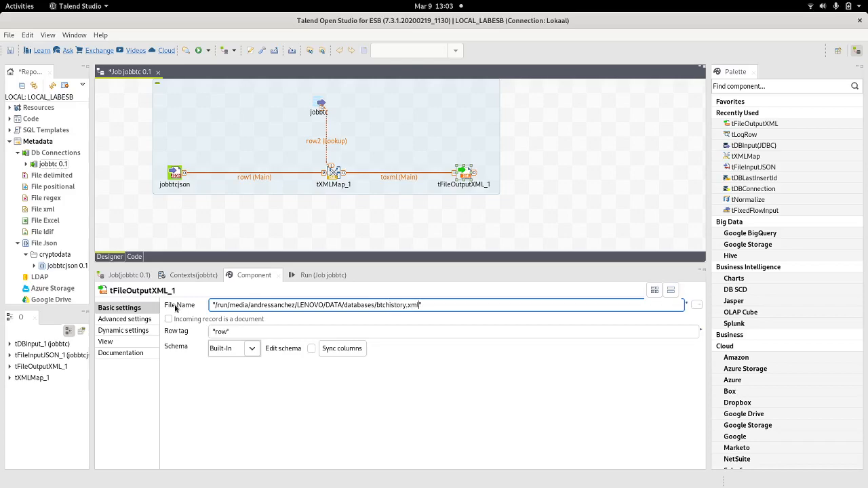
pyautogui.tripleClick(224, 331)
pyautogui.press('Right')
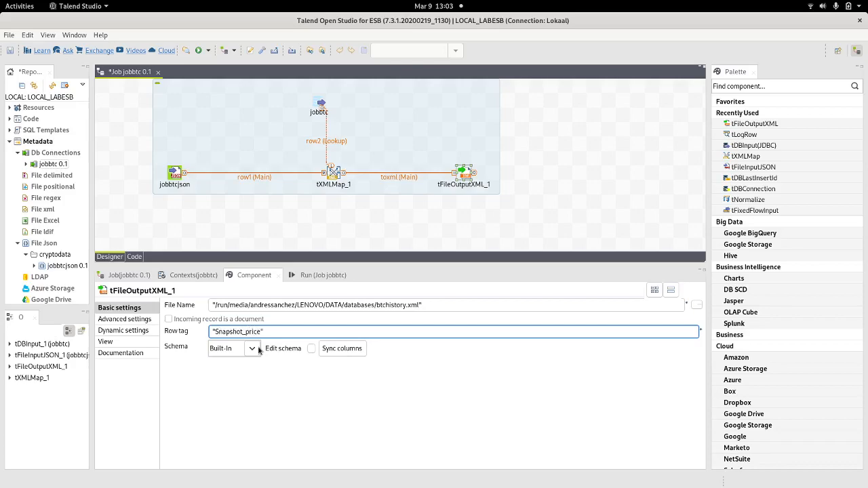
# Run the jobbtc job.
pyautogui.click(309, 275)
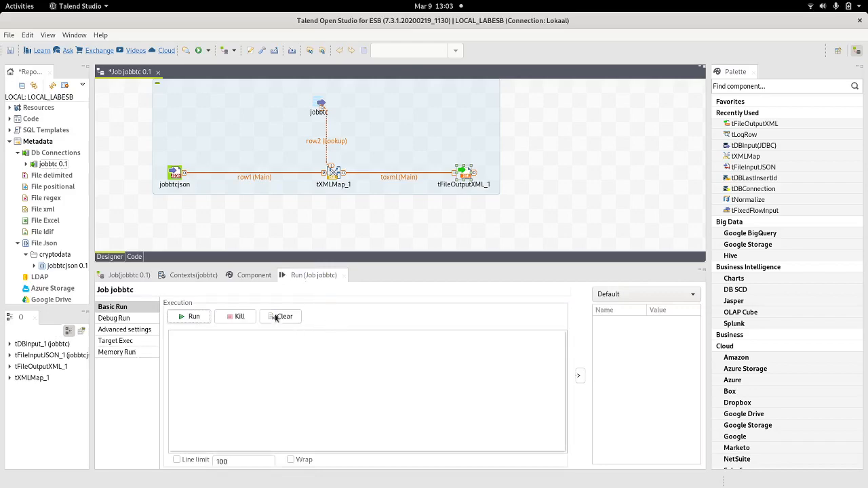
pyautogui.click(186, 318)
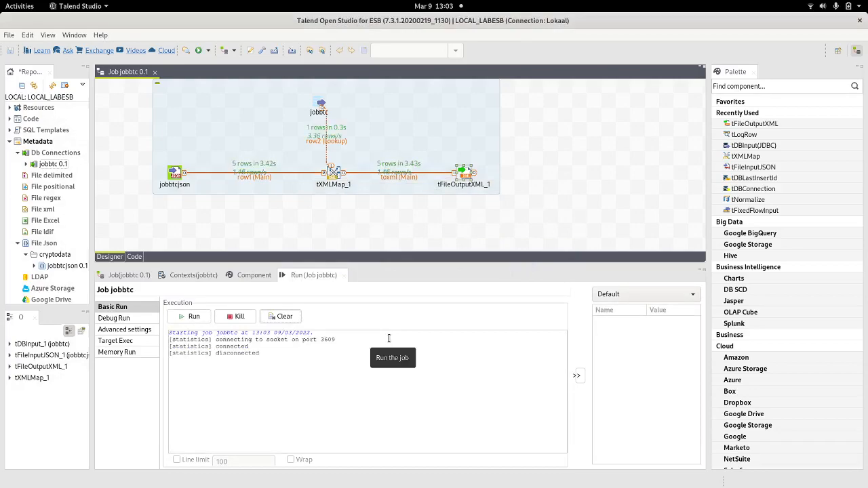
pyautogui.click(427, 251)
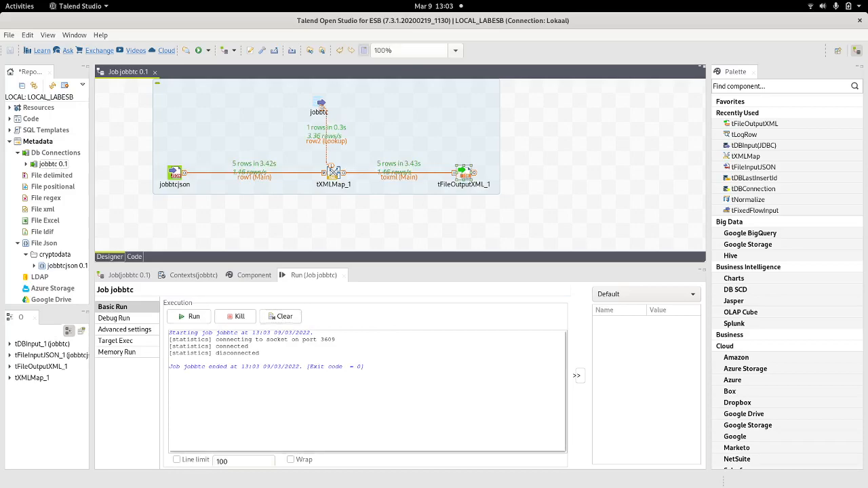
# Copy the output file path from the File Name setting of tFileOutputXML_1.
pyautogui.moveTo(419, 304); pyautogui.dragTo(211, 304)
pyautogui.hotkey('ctrl', 'c')
pyautogui.hotkey('alt', 'Tab')
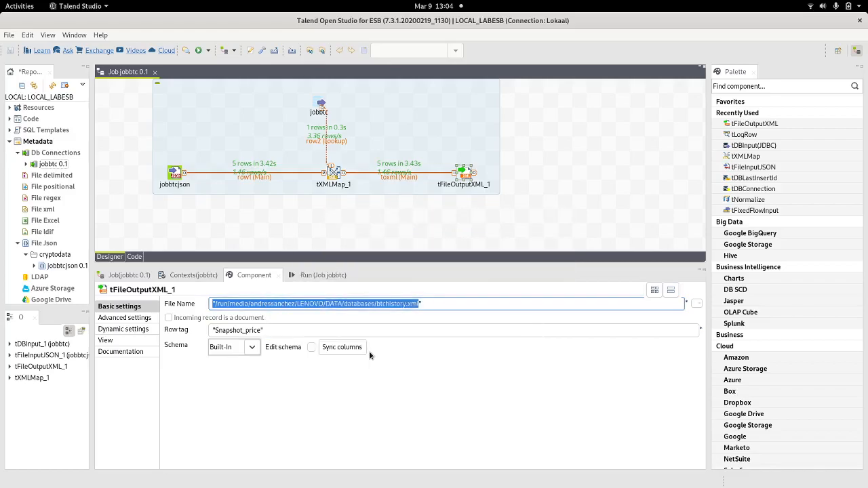
# Switch to the Files app and open btchistory.xml from the DATA/databases folder in Geany.
pyautogui.press('super')
pyautogui.click(19, 170)
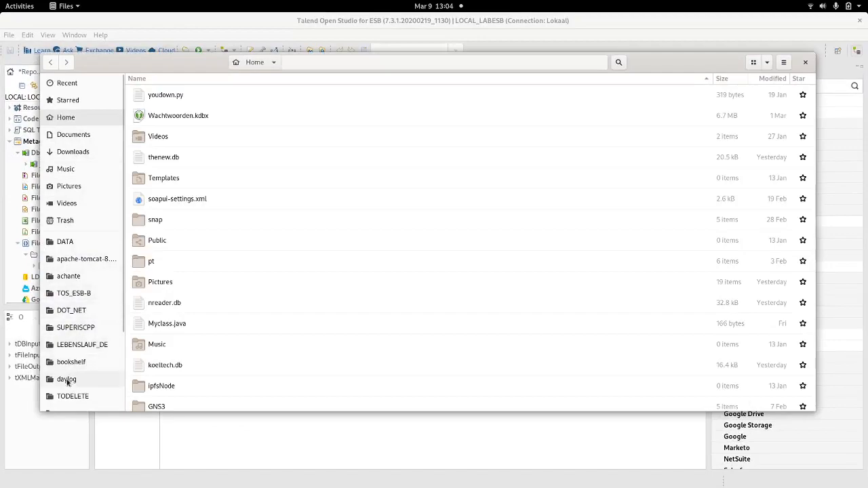
pyautogui.click(65, 242)
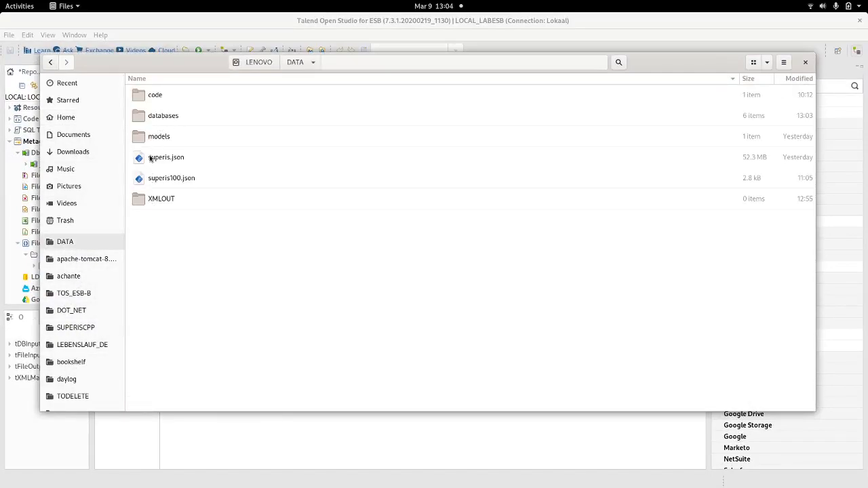
pyautogui.doubleClick(148, 118)
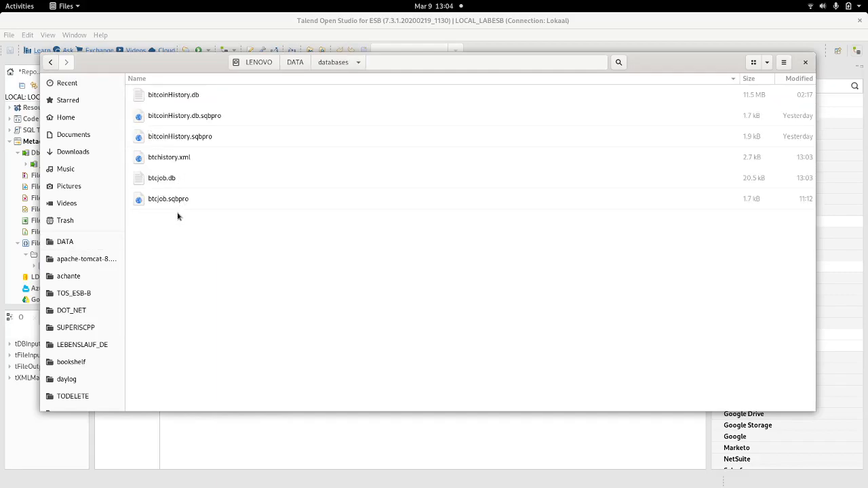
pyautogui.click(188, 160)
pyautogui.rightClick(189, 161)
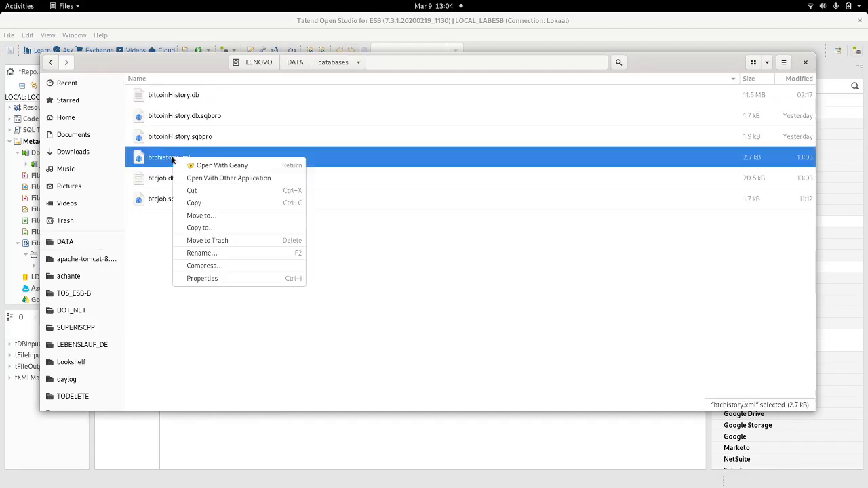
pyautogui.click(188, 161)
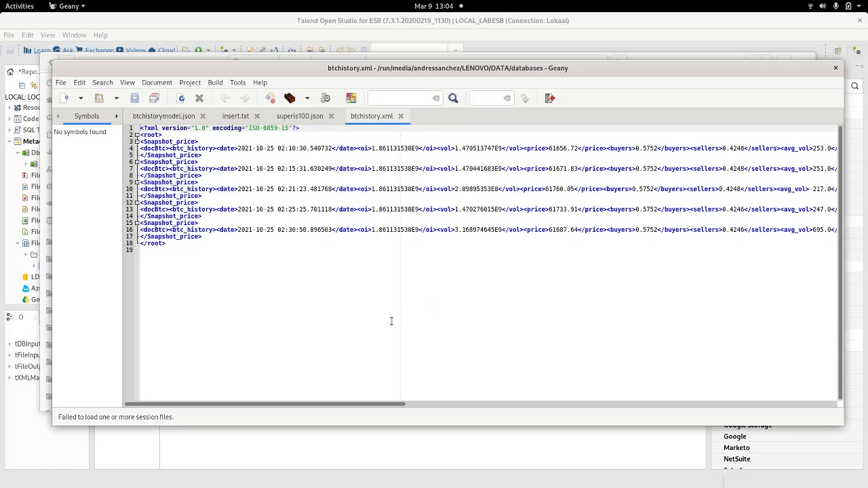
# Examine the generated btchistory.xml across its full width, including the root, Snapshot_price and docBtc elements.
pyautogui.moveTo(265, 405); pyautogui.dragTo(795, 405)
pyautogui.moveTo(662, 405); pyautogui.dragTo(217, 405)
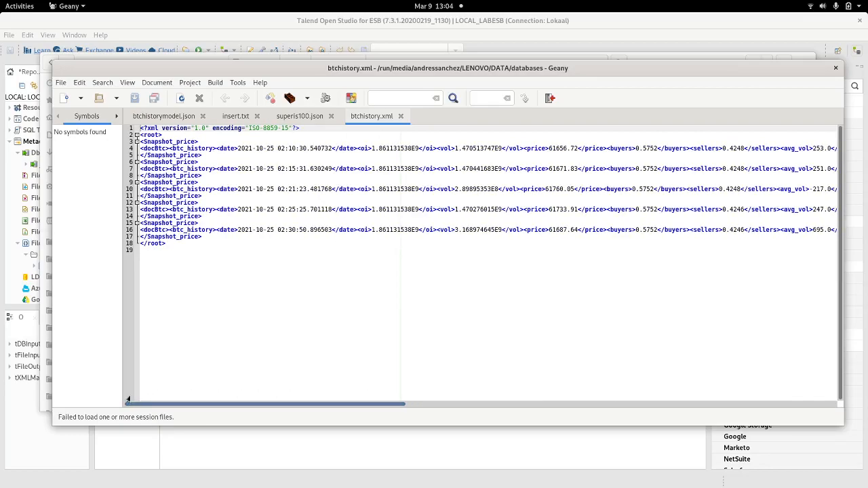
pyautogui.doubleClick(153, 190)
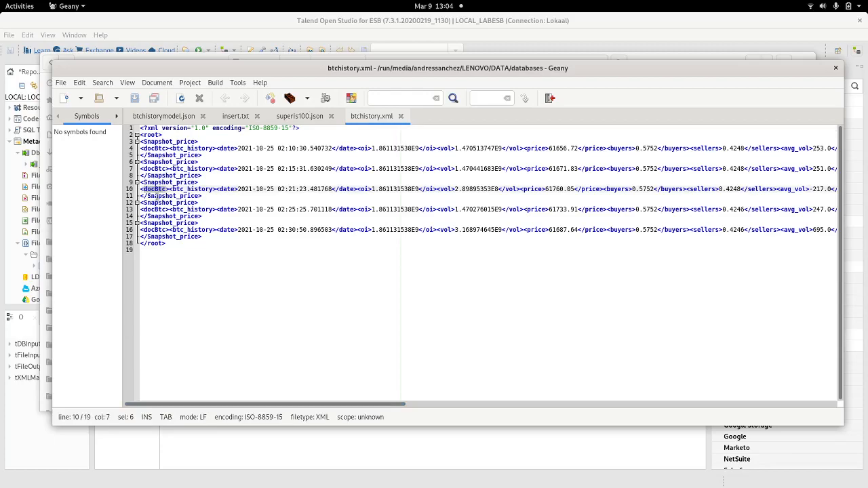
pyautogui.click(155, 134)
pyautogui.click(173, 252)
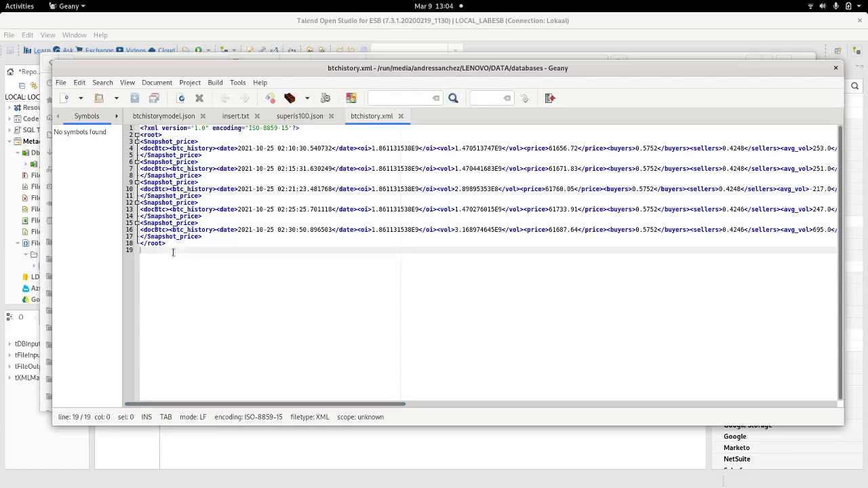
pyautogui.hotkey('ctrl', 'a')
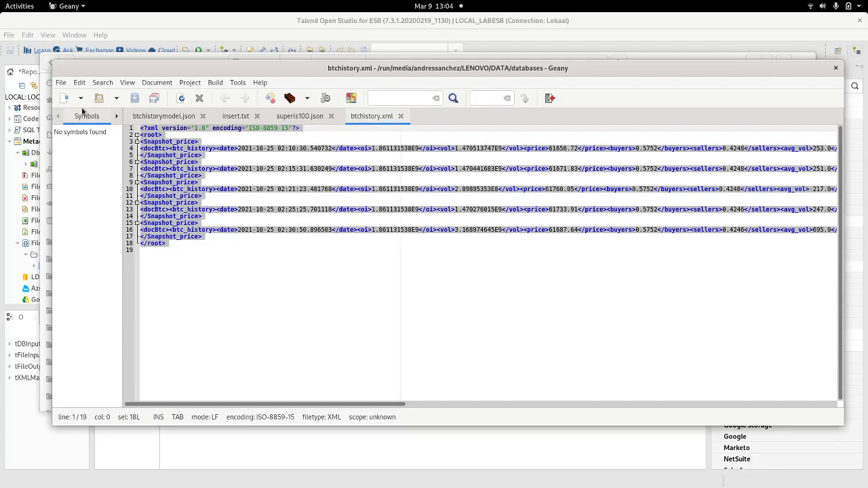
# Return to Talend and review the row1-to-toxml mapping in tXMLMap_1, then leave the map editor without changes.
pyautogui.click(461, 36)
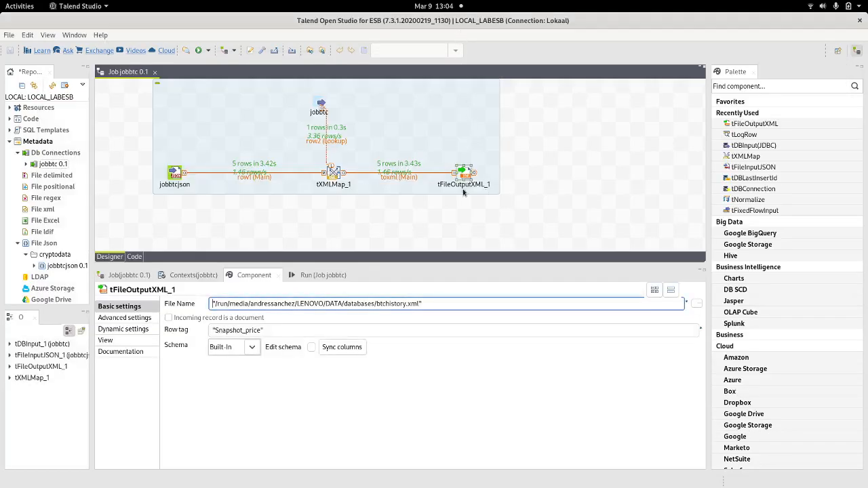
pyautogui.click(334, 171)
pyautogui.doubleClick(334, 171)
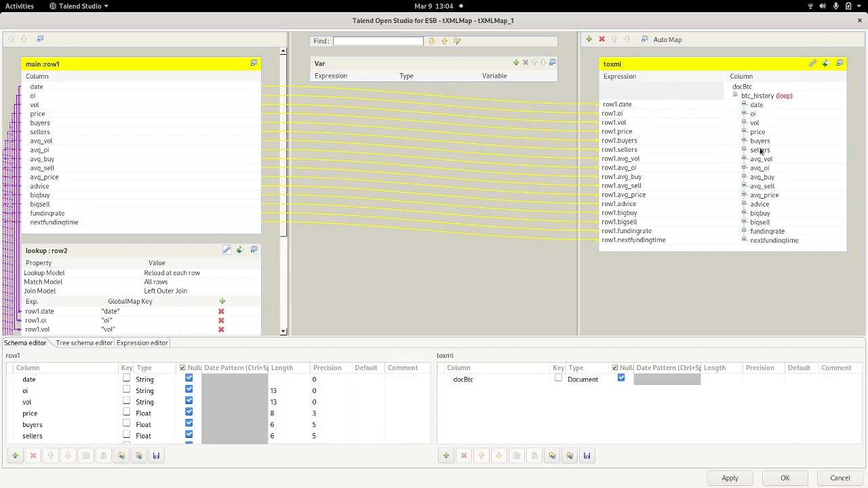
pyautogui.click(847, 479)
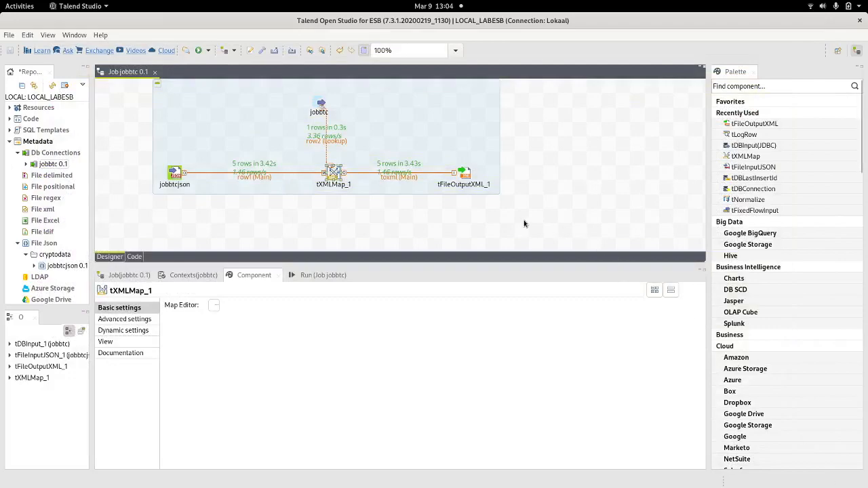
pyautogui.hotkey('alt', 'Tab')
pyautogui.hotkey('alt', 'Tab')
pyautogui.hotkey('alt', 'Tab')
pyautogui.hotkey('alt', 'Tab')
pyautogui.hotkey('alt', 'Tab')
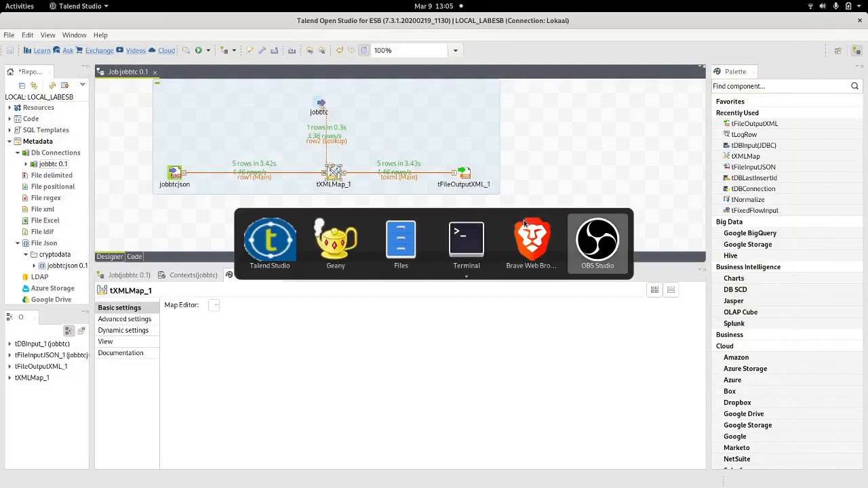